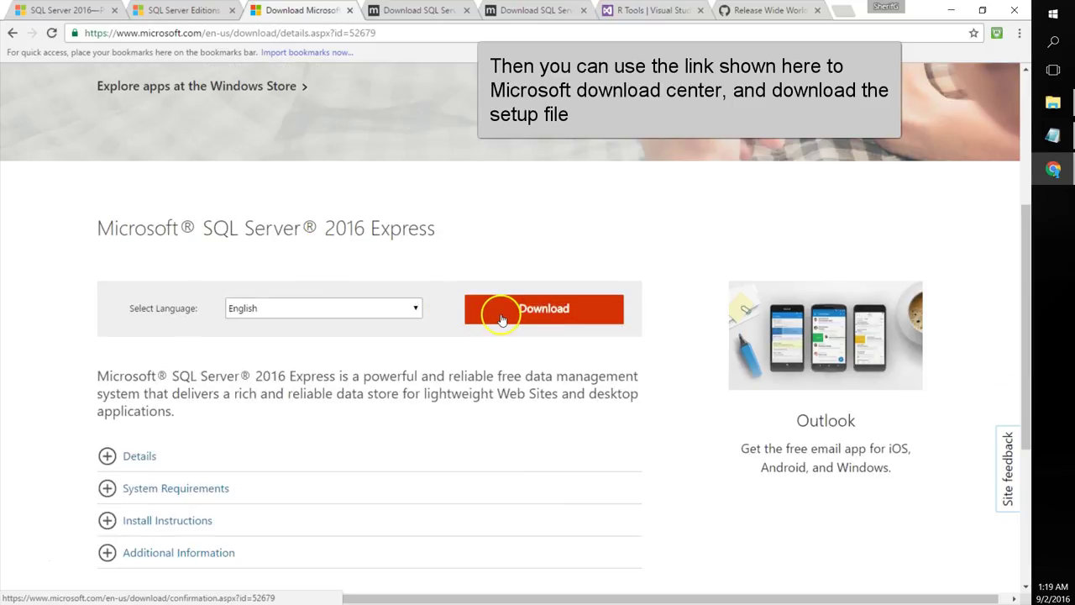
Download the Microsoft SQL Server 2016 Express setup file, run it and choose the Download Media installation type
left_click(502, 318)
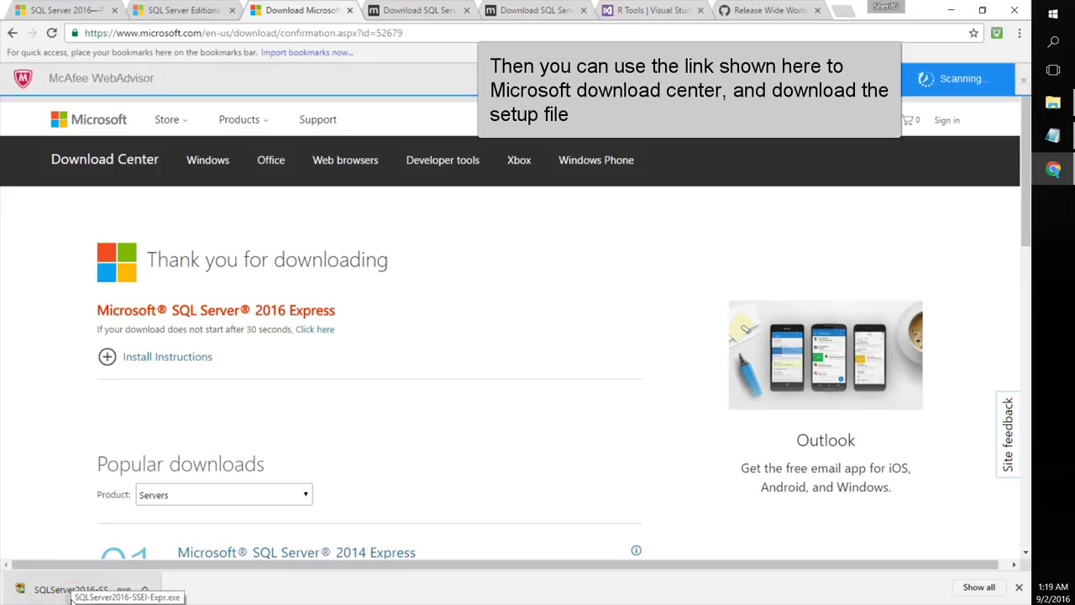
left_click(74, 590)
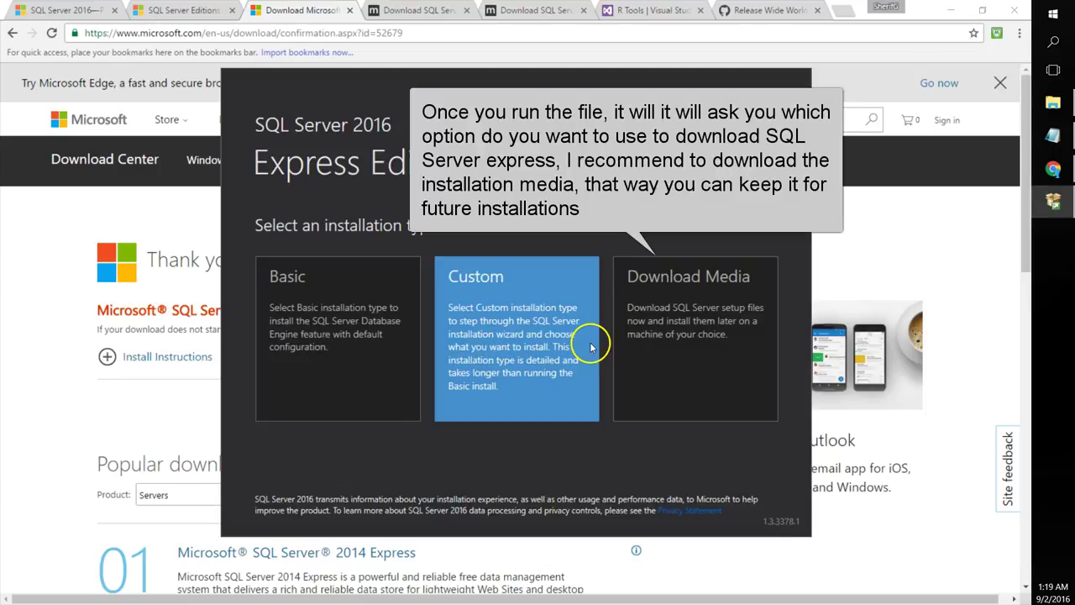
left_click(708, 361)
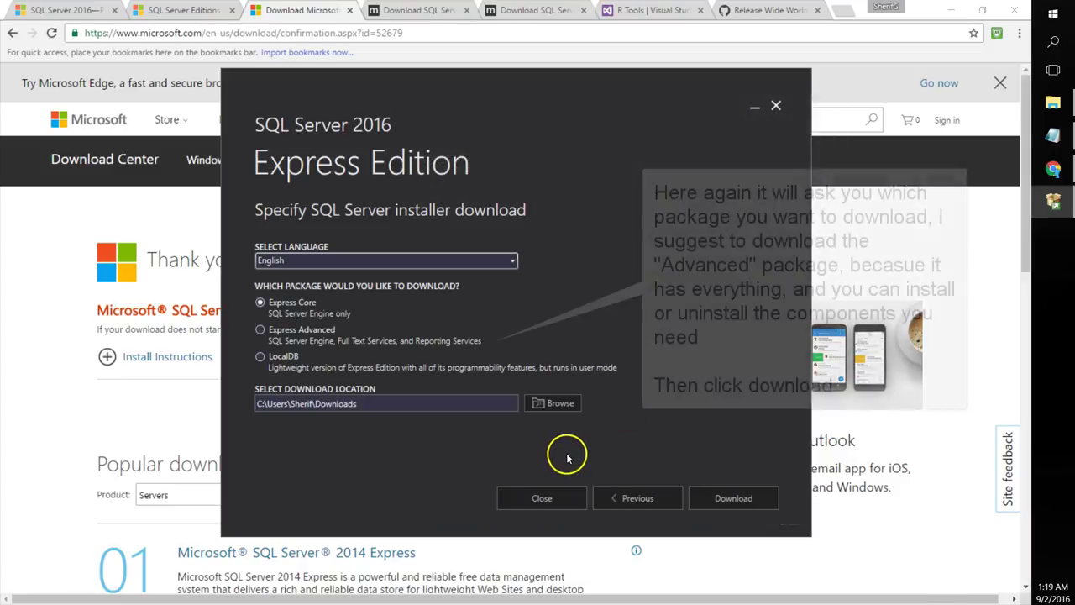
Choose the Express Advanced package in English for download, keeping the Downloads folder as the download location
left_click(260, 304)
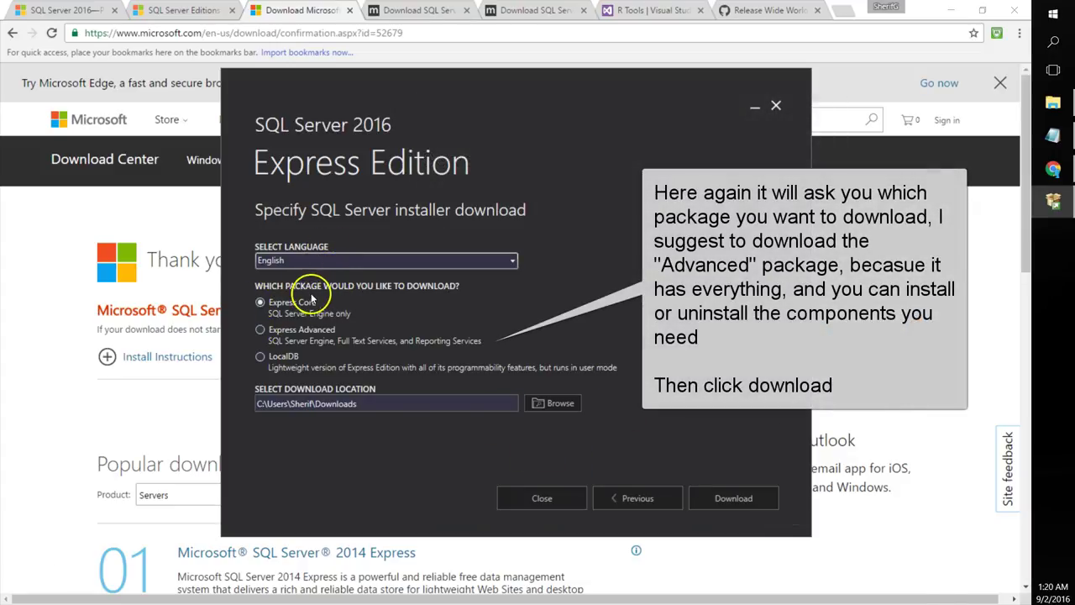
left_click(260, 330)
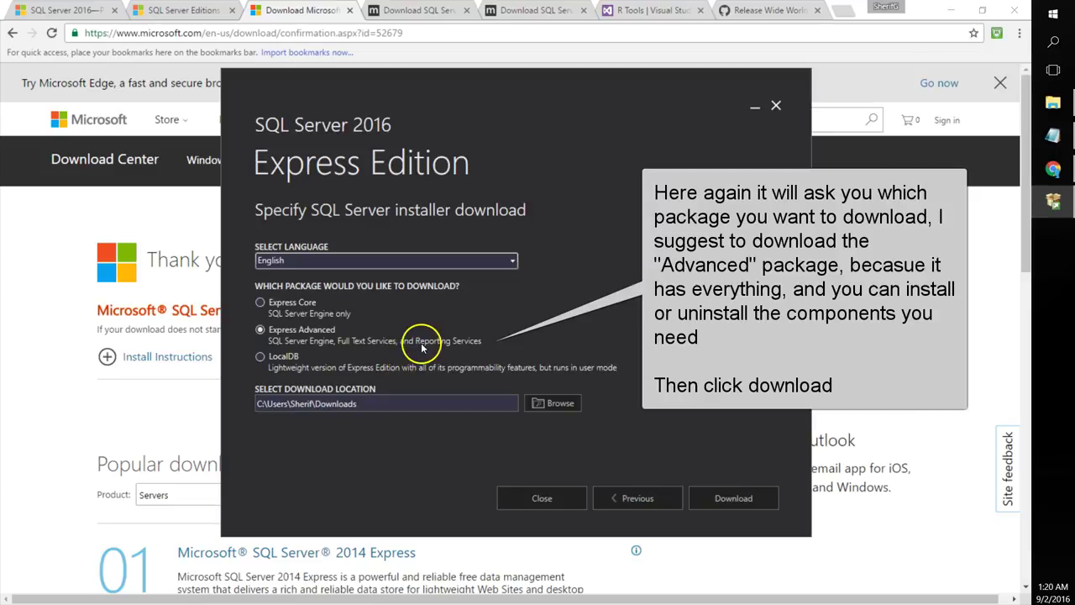
left_click(372, 404)
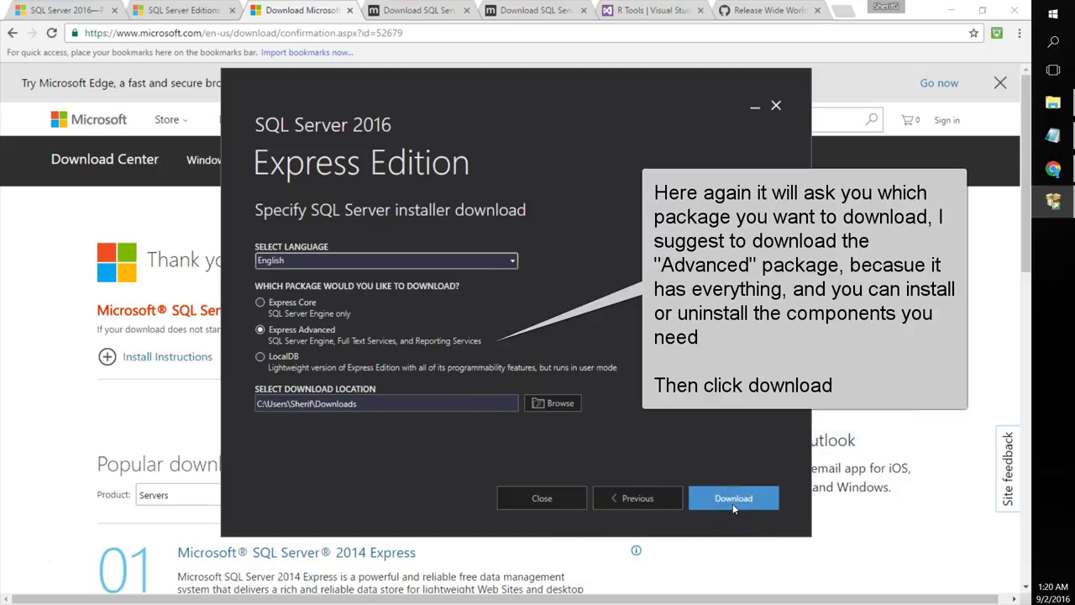
Switch to File Explorer, select the already downloaded SQLEXPRADV_x64_ENU file and exit the SQL Server Express download installer
left_click(1069, 109)
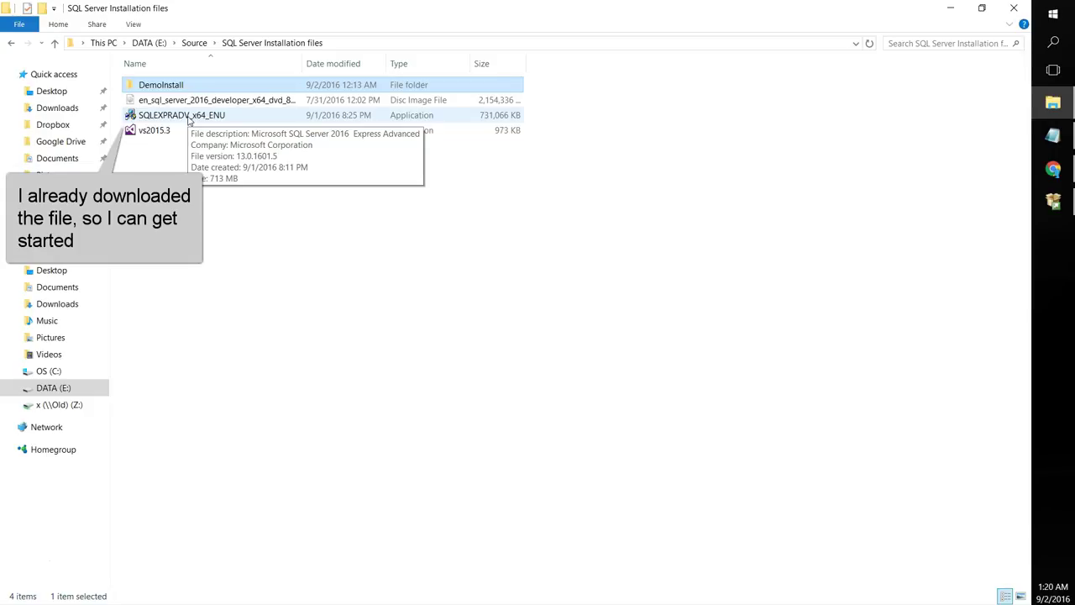
left_click(189, 119)
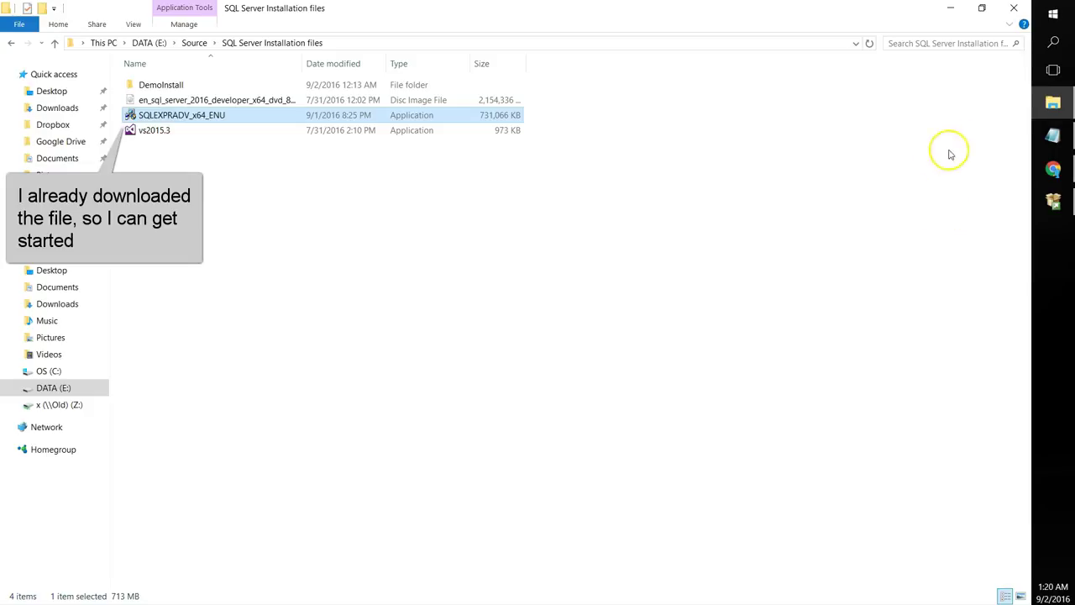
left_click(1055, 204)
left_click(776, 105)
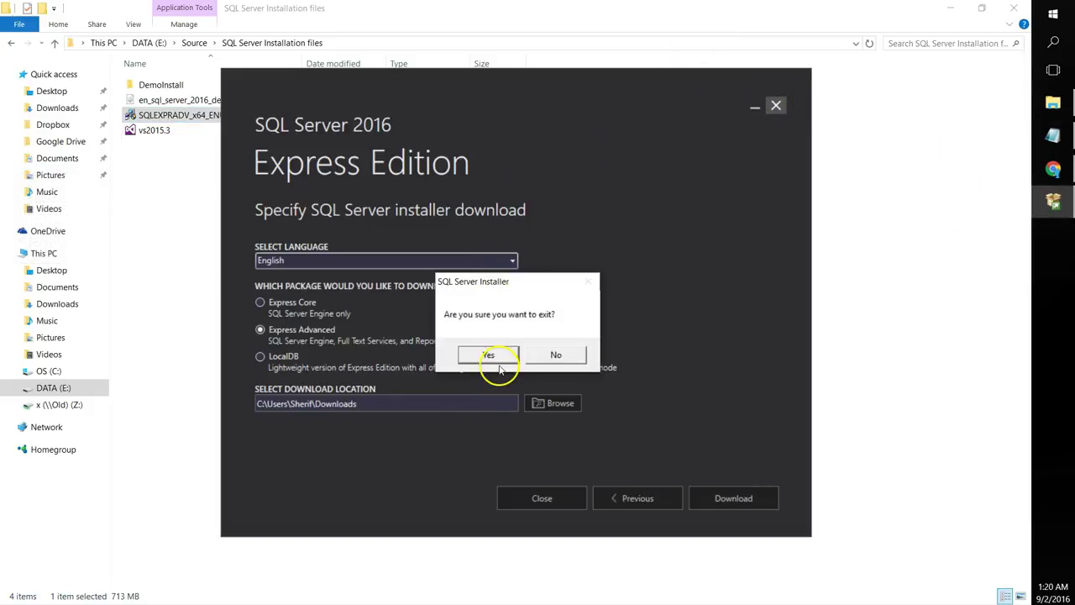
left_click(489, 356)
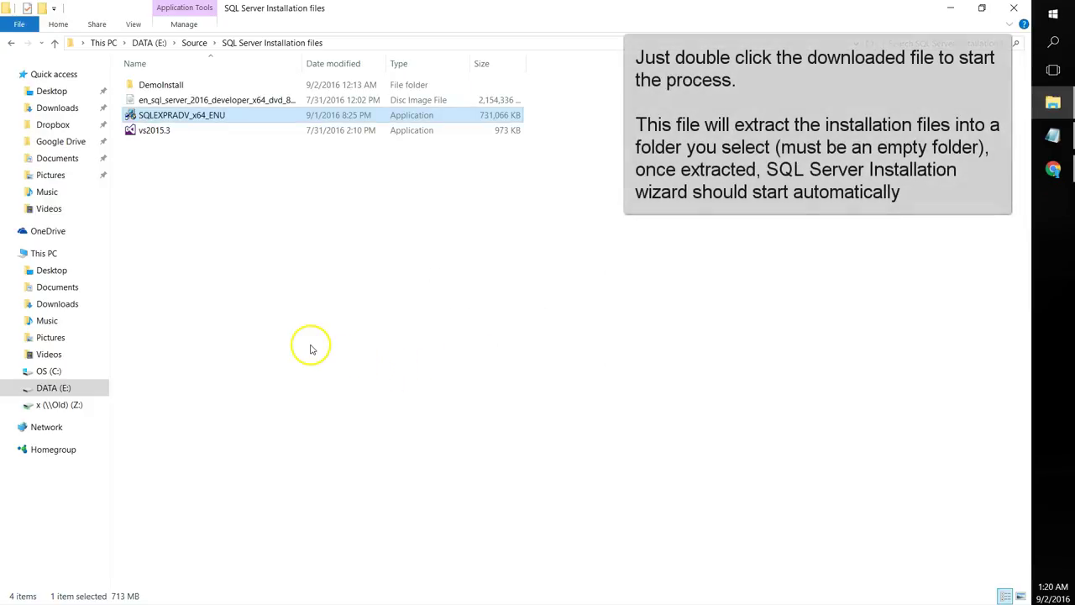
Run SQLEXPRADV_x64_ENU and extract its files to E:\Source\SQL Server Installation files\DemoInstall
right_click(207, 118)
left_click(352, 220)
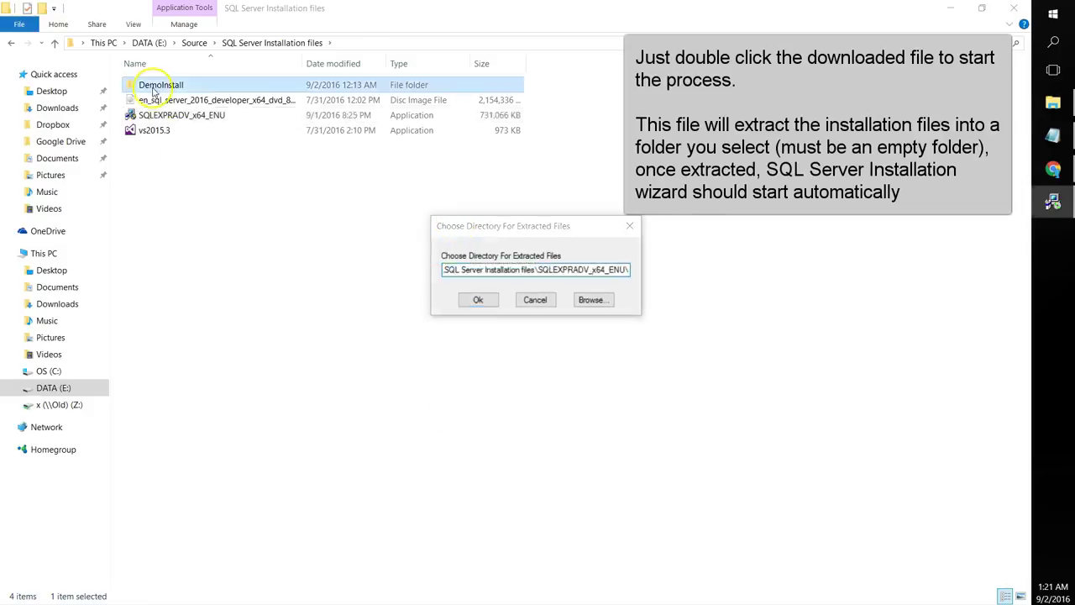
left_click_drag(71, 42, 151, 168)
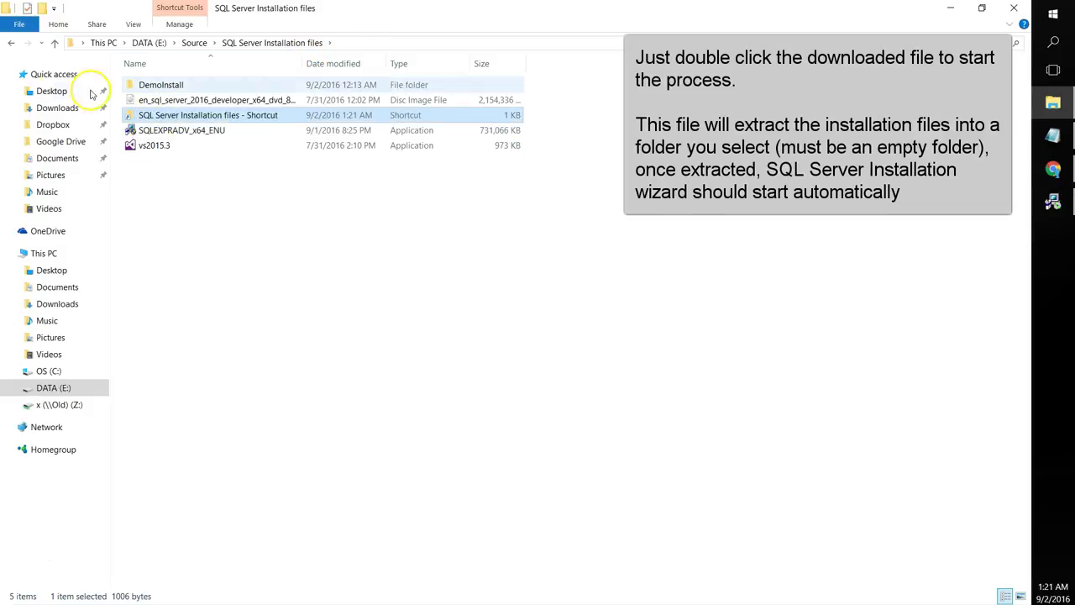
left_click(11, 42)
left_click(415, 41)
key("ctrl+c")
left_click(1053, 201)
key("ctrl+a")
key("ctrl+v")
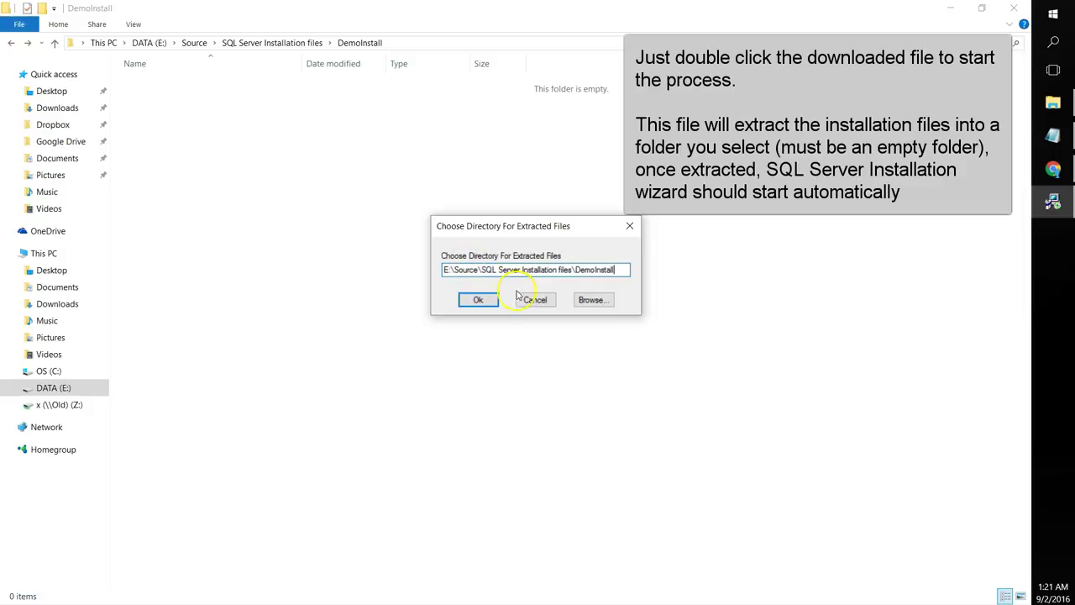
left_click(504, 297)
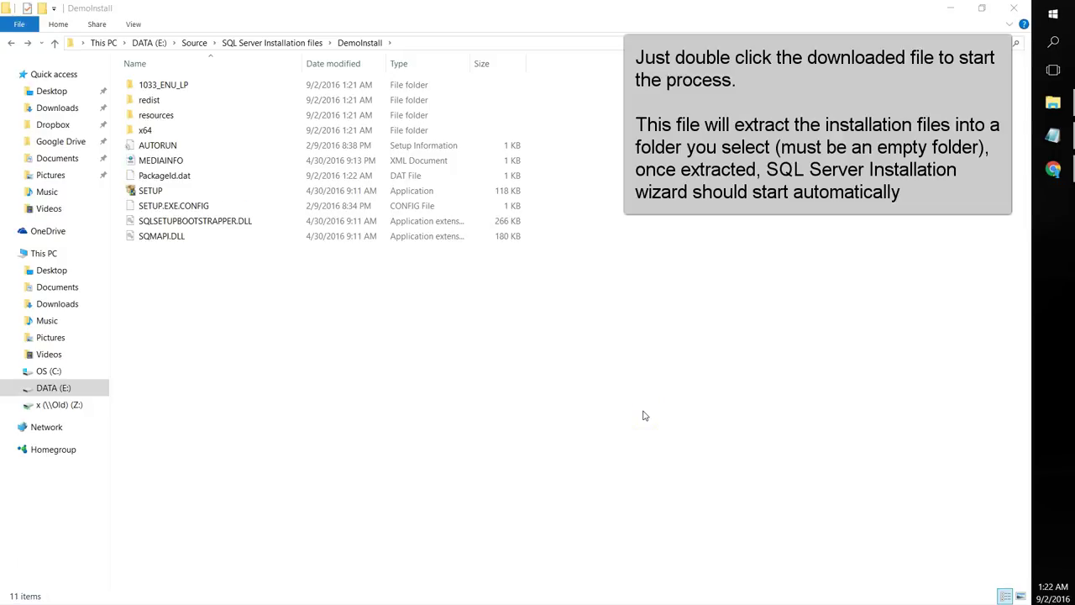
Look through the Planning, Installation, Maintenance, Tools, Resources and Options pages of the SQL Server Installation Center
left_click(540, 473)
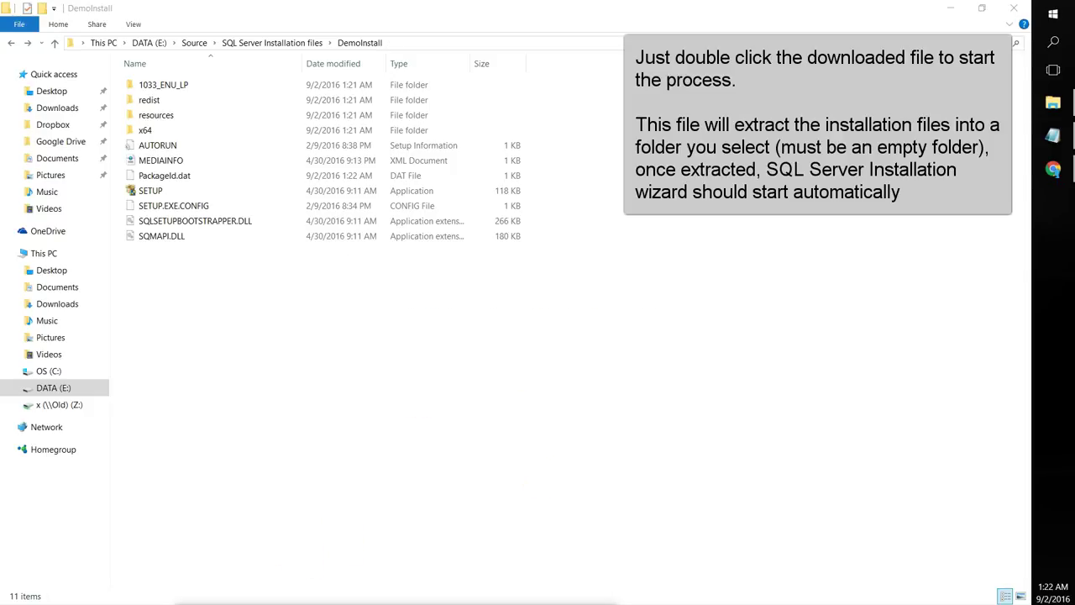
left_click(386, 337)
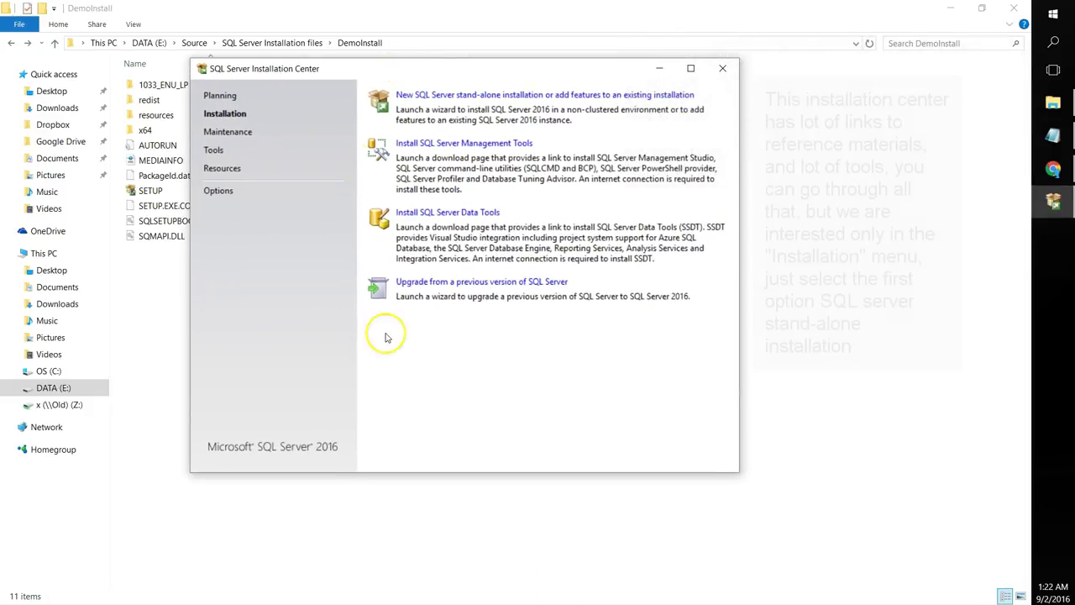
left_click(238, 99)
left_click(223, 114)
left_click(229, 132)
left_click(214, 150)
left_click(222, 168)
left_click(217, 191)
left_click(226, 113)
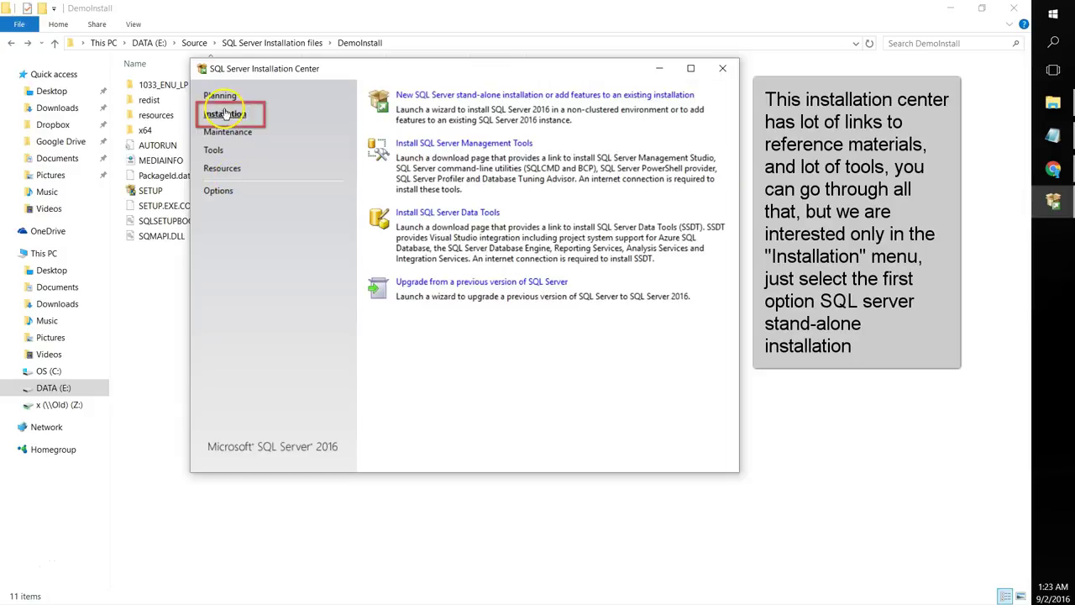
Start a new SQL Server stand-alone installation, accept the license terms and proceed through the initial setup checks
left_click(521, 98)
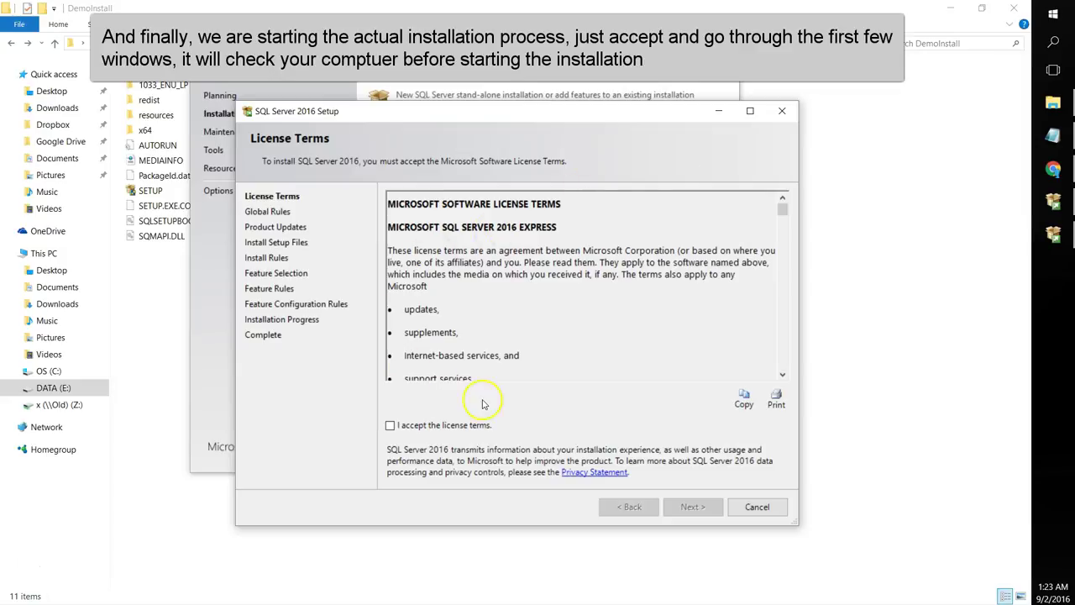
left_click(410, 428)
left_click(692, 511)
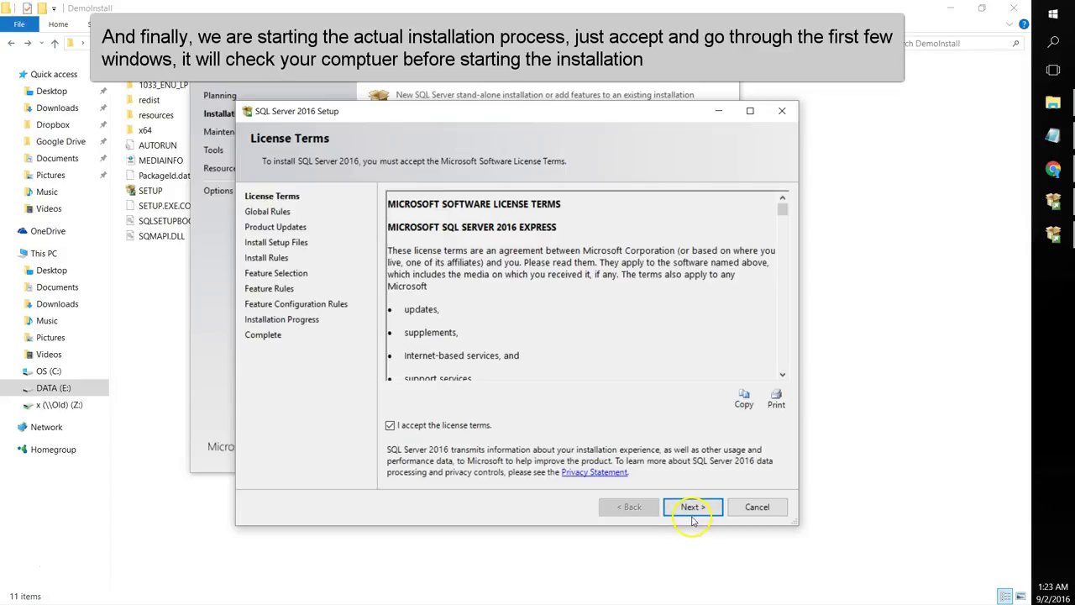
left_click(691, 510)
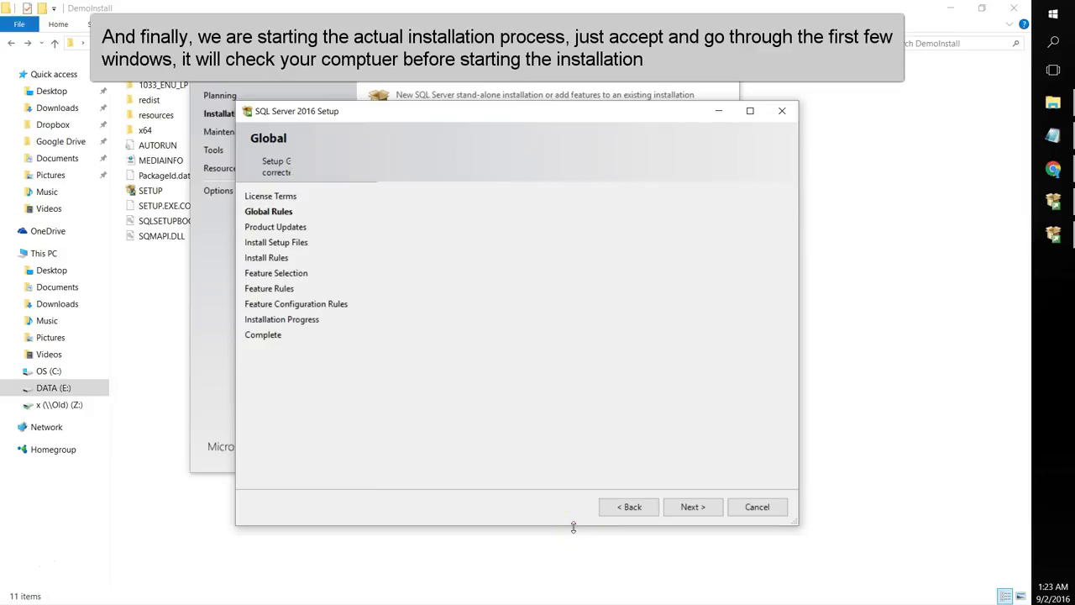
left_click(693, 508)
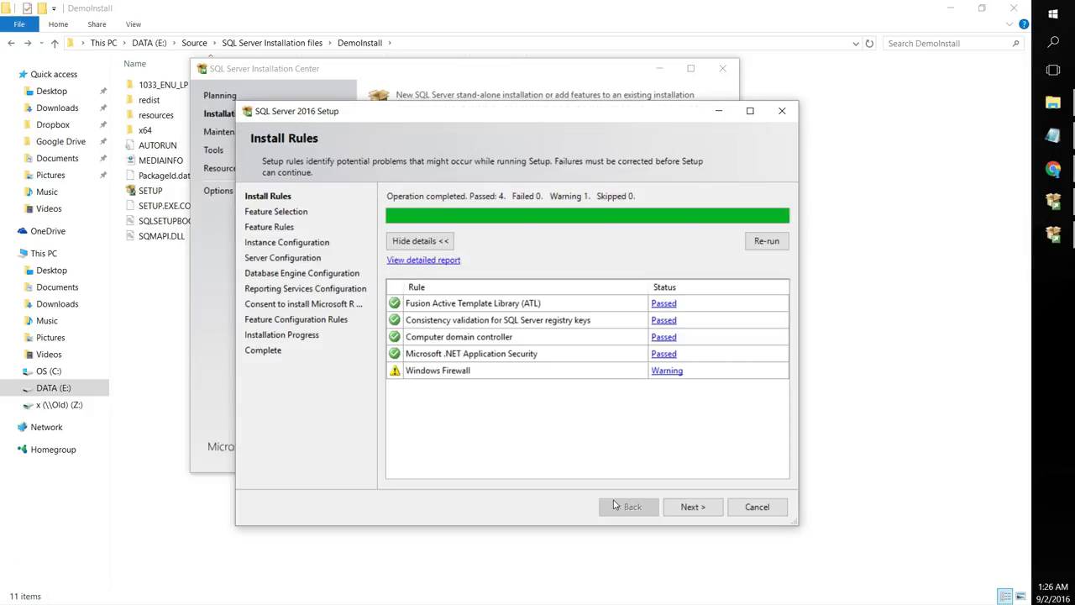
Read the details of the Windows Firewall install rule and continue to feature selection
left_click(669, 370)
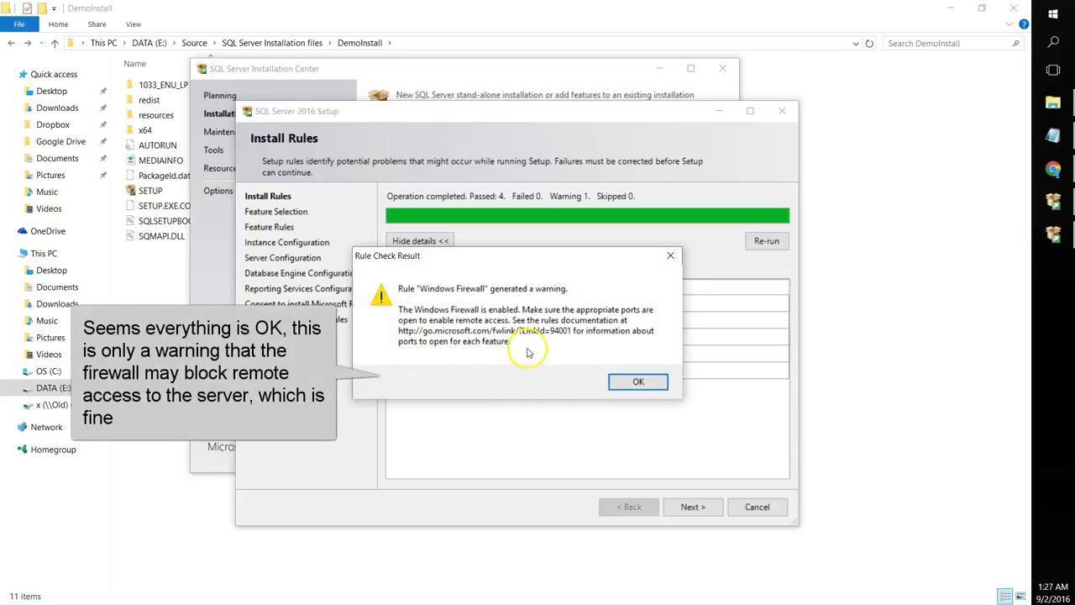
left_click(637, 381)
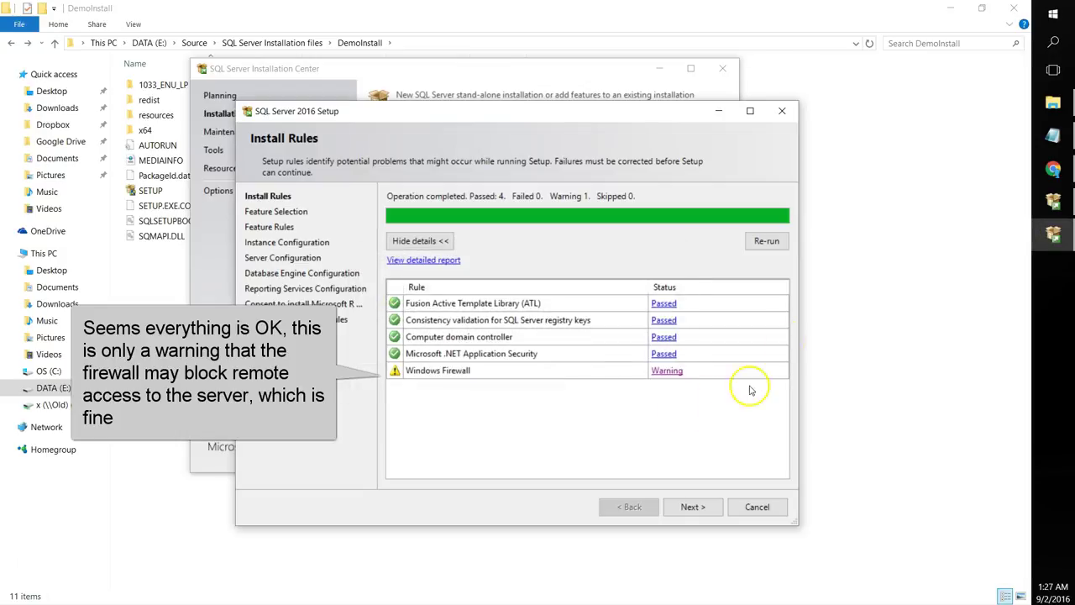
left_click(687, 508)
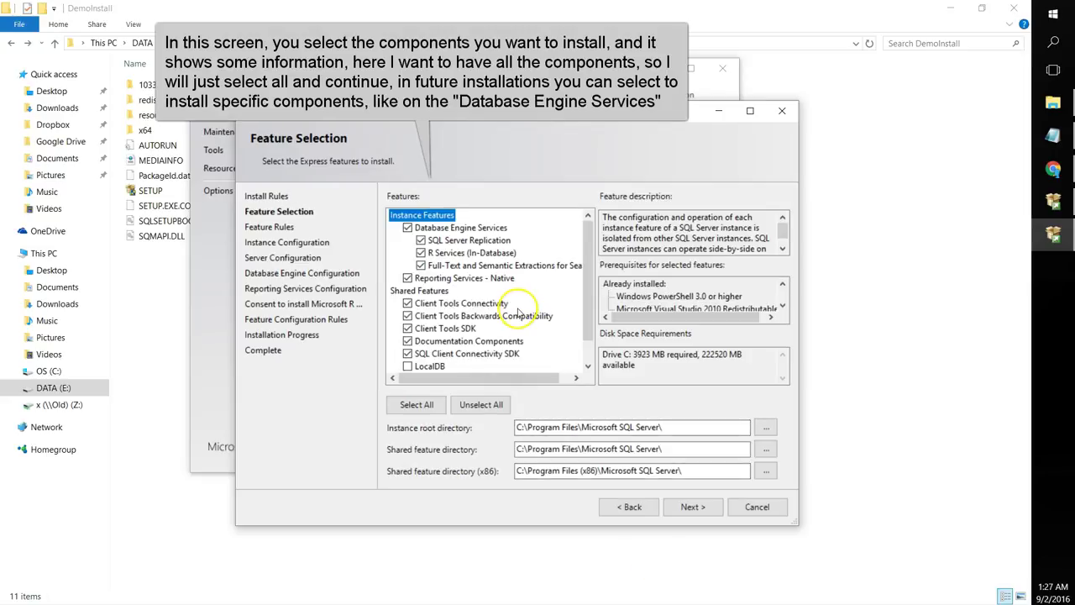
Select all features for installation, including LocalDB, enlarge the setup window to check the list and continue
scroll(523, 310, "down", 1)
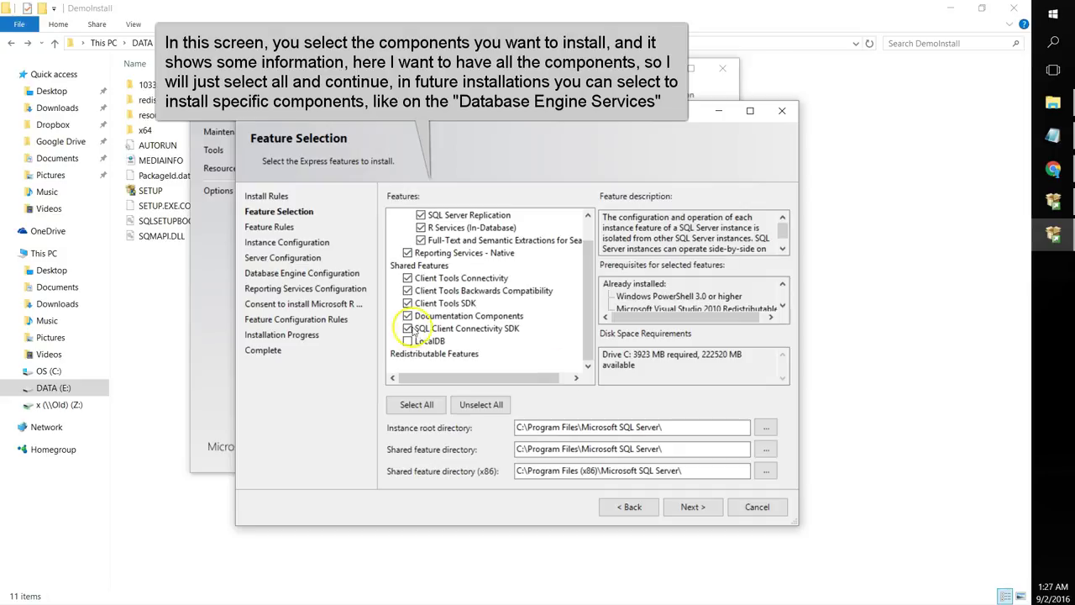
left_click(415, 408)
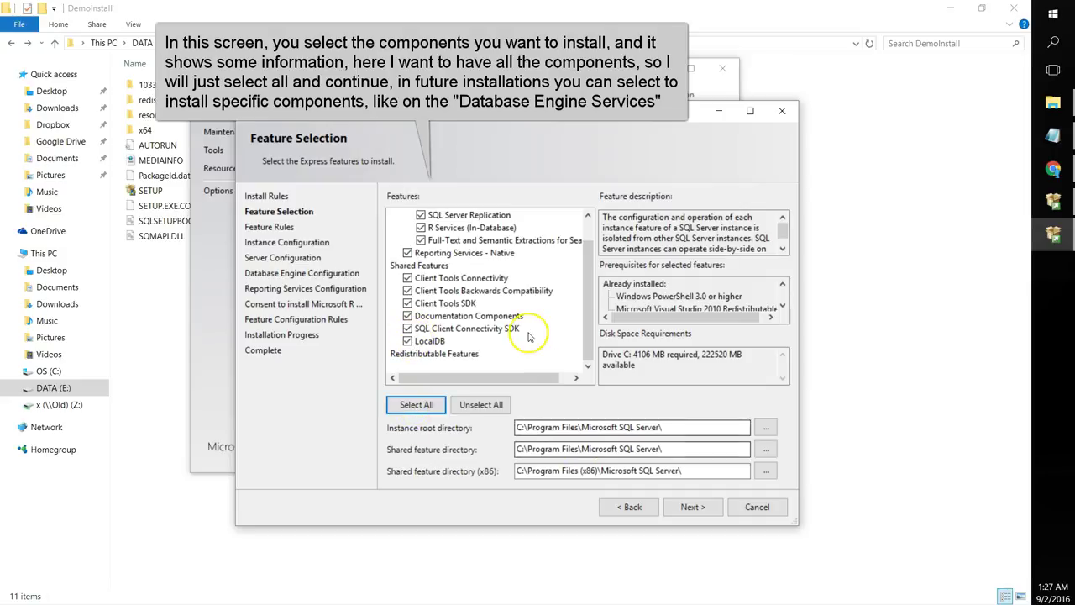
scroll(522, 336, "up", 1)
scroll(522, 336, "down", 1)
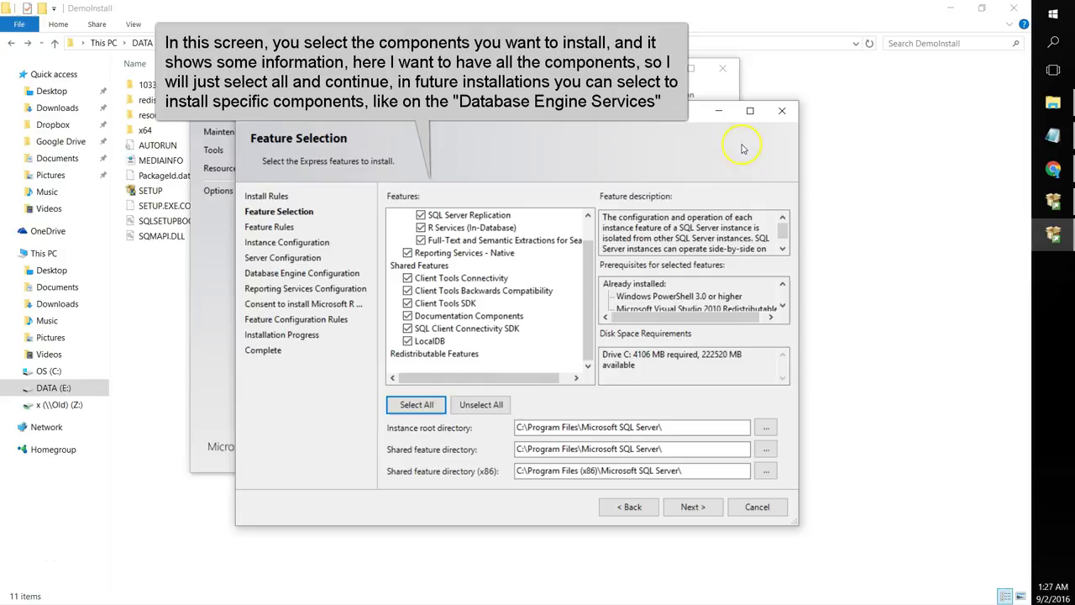
left_click_drag(797, 525, 918, 556)
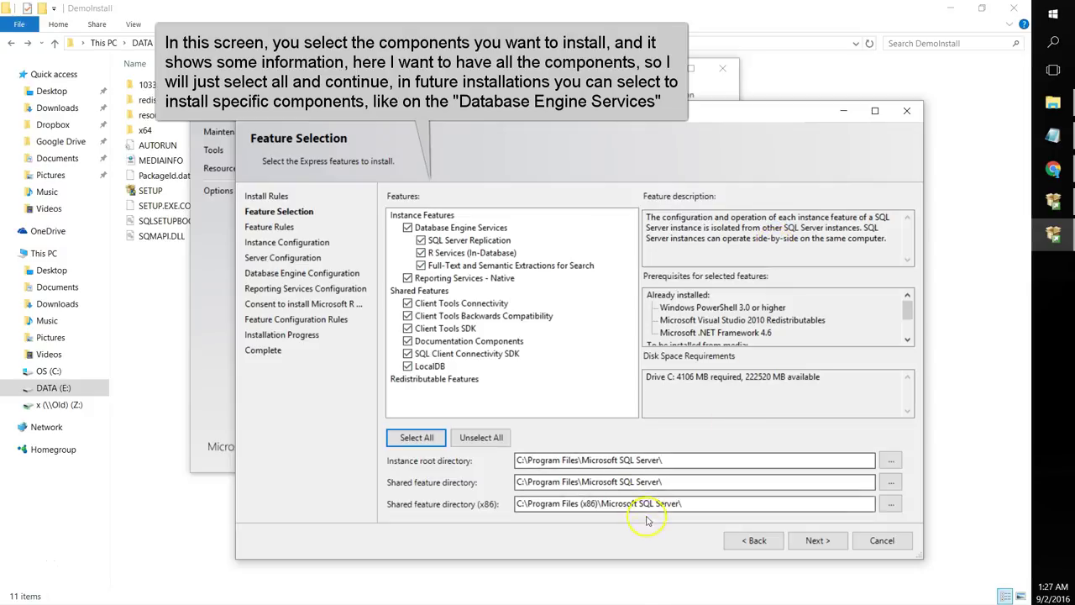
left_click(818, 541)
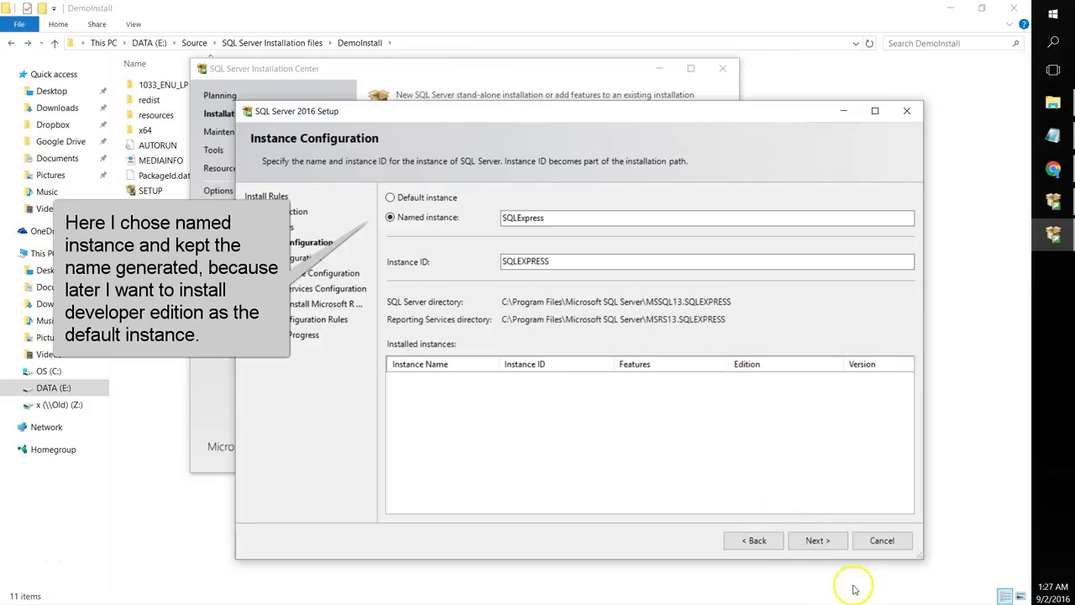
Accept the named instance SQLExpress and keep the default service accounts for the SQL Server services
left_click(814, 541)
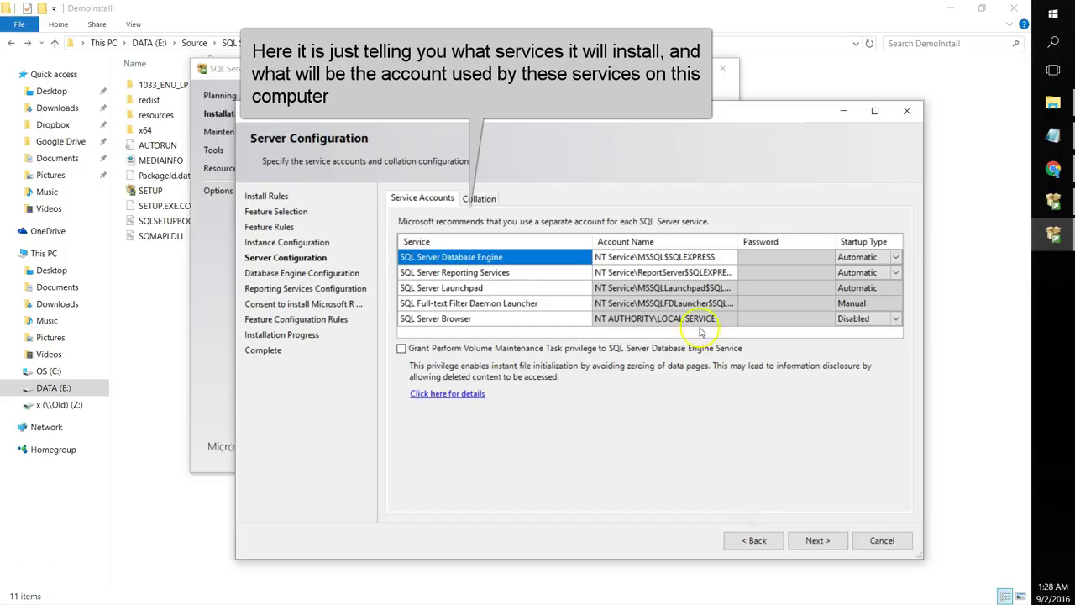
left_click(694, 258)
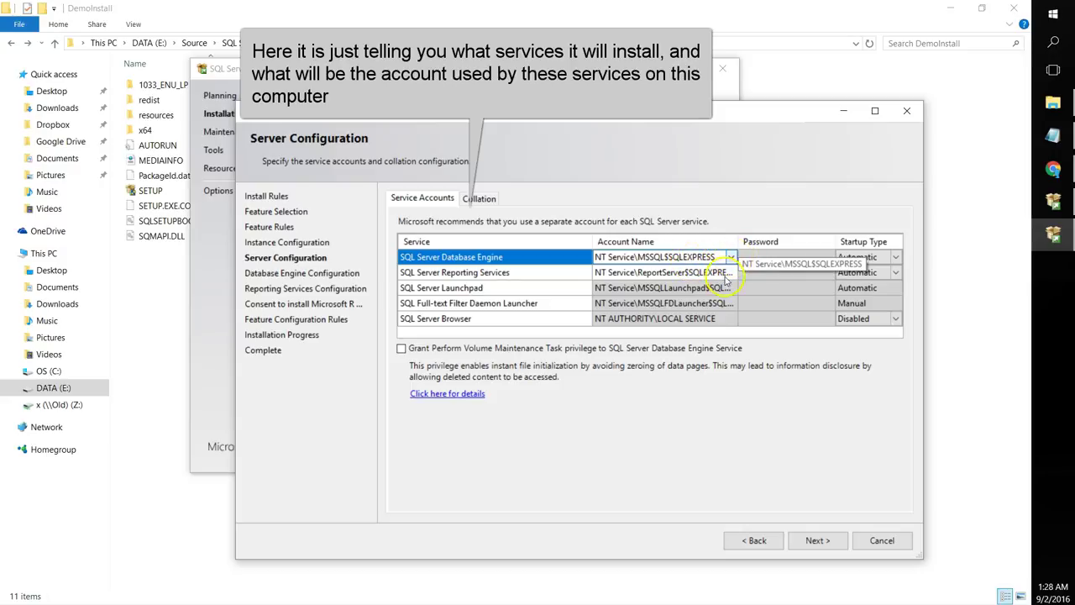
left_click(819, 541)
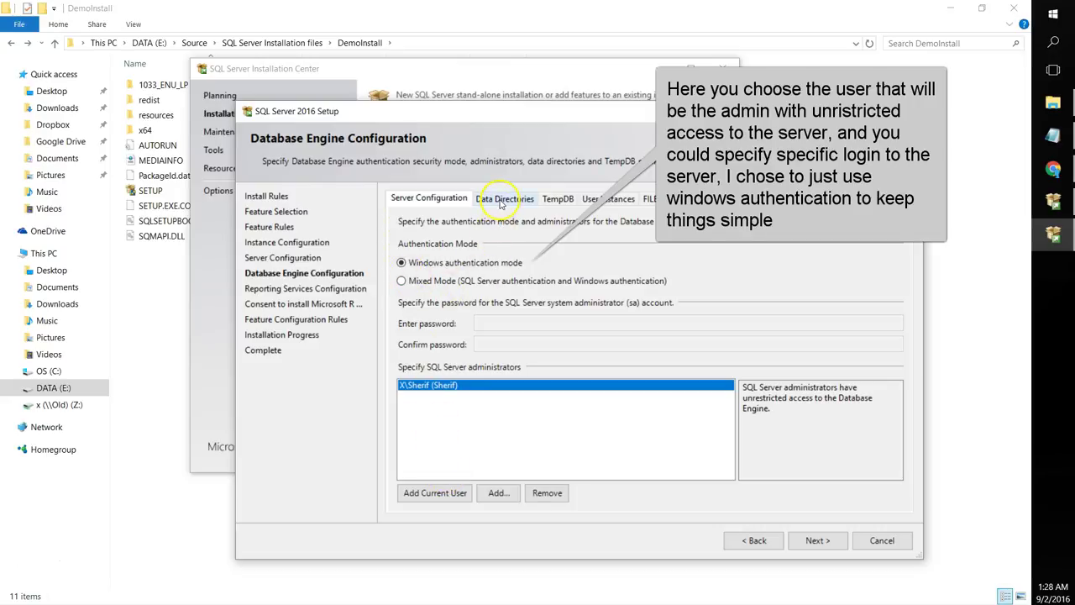
Keep the default database engine data directories and the Install and configure option for Reporting Services native mode
left_click(503, 200)
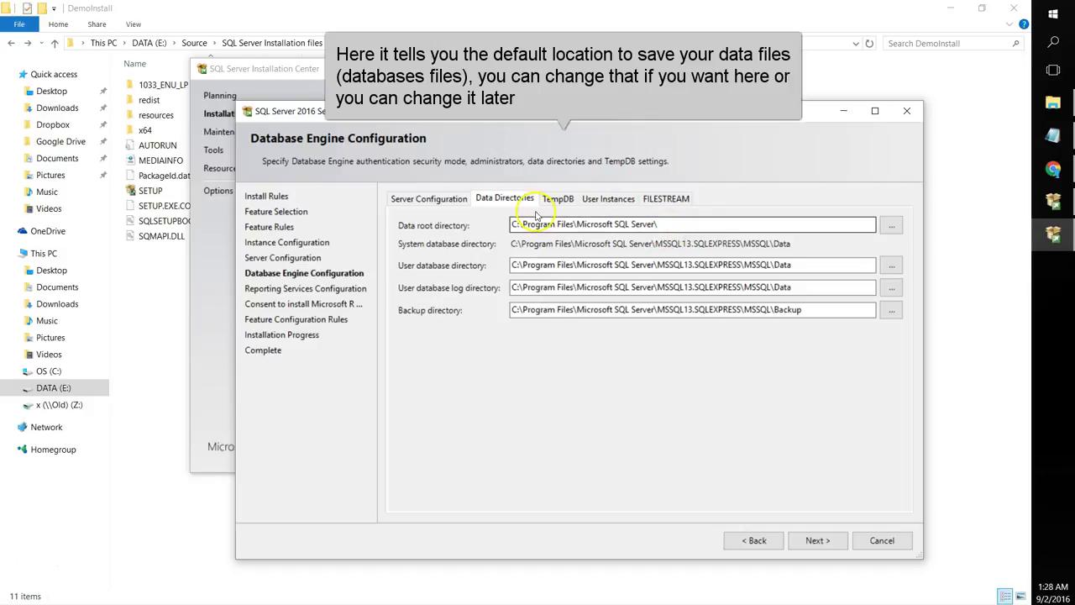
left_click(812, 541)
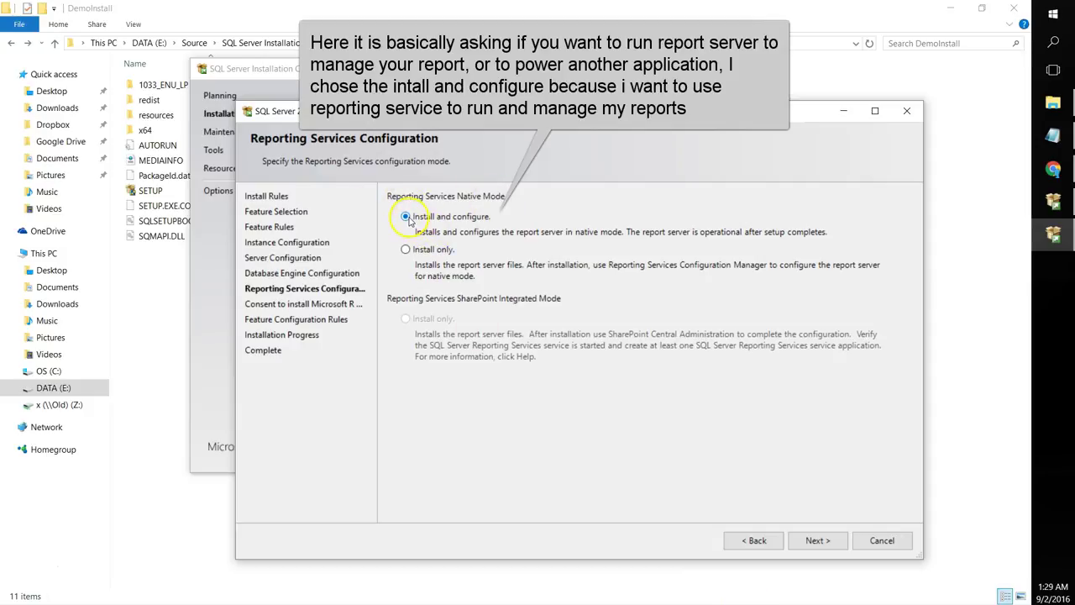
left_click(820, 542)
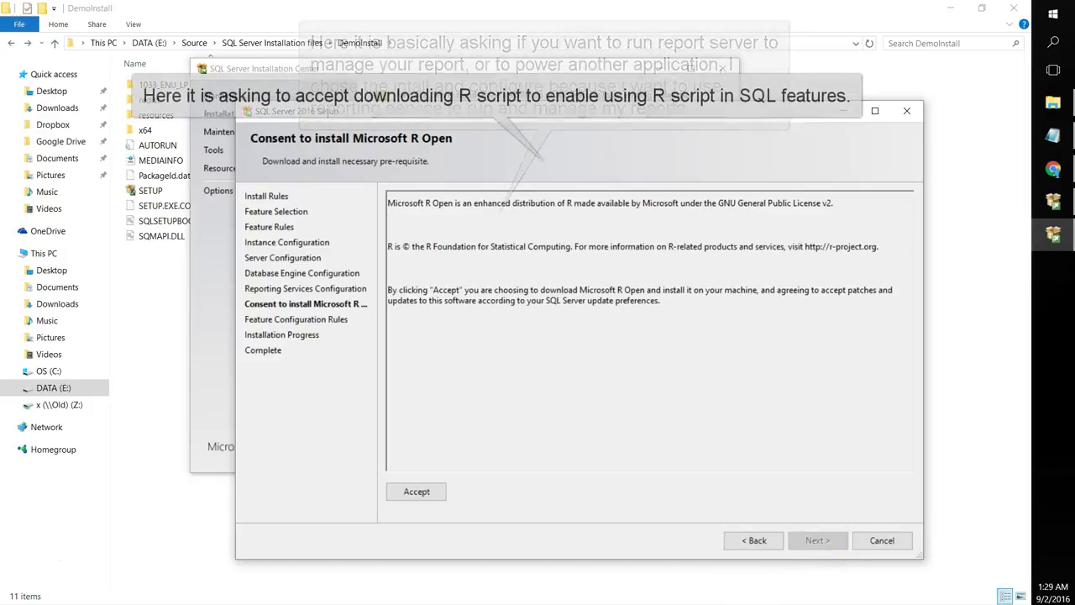
Accept the Microsoft R Open installation, let setup run through and review the status of the installed features
left_click(419, 493)
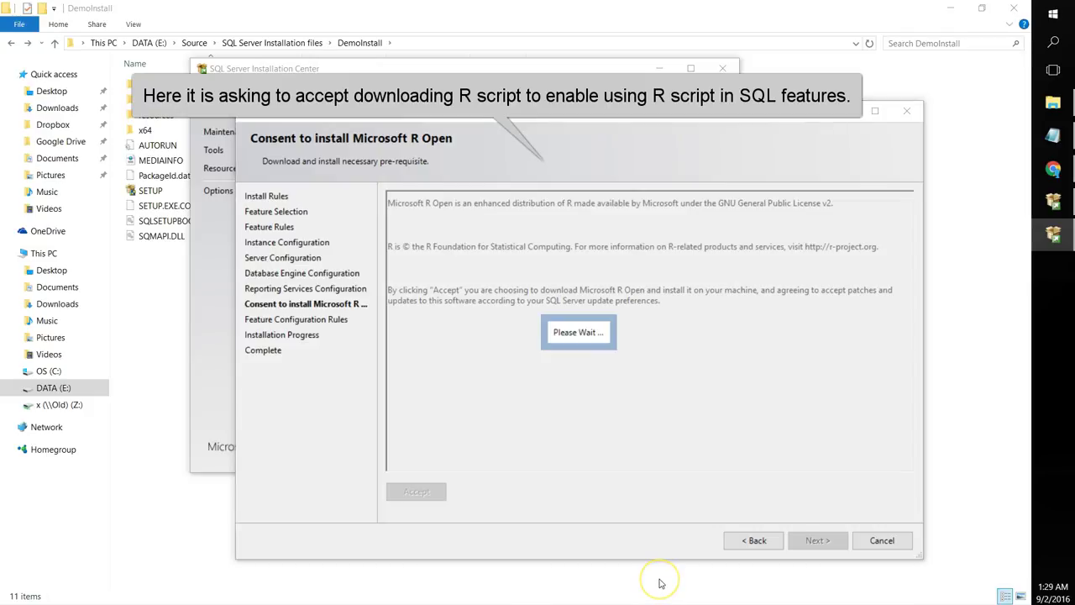
left_click(815, 540)
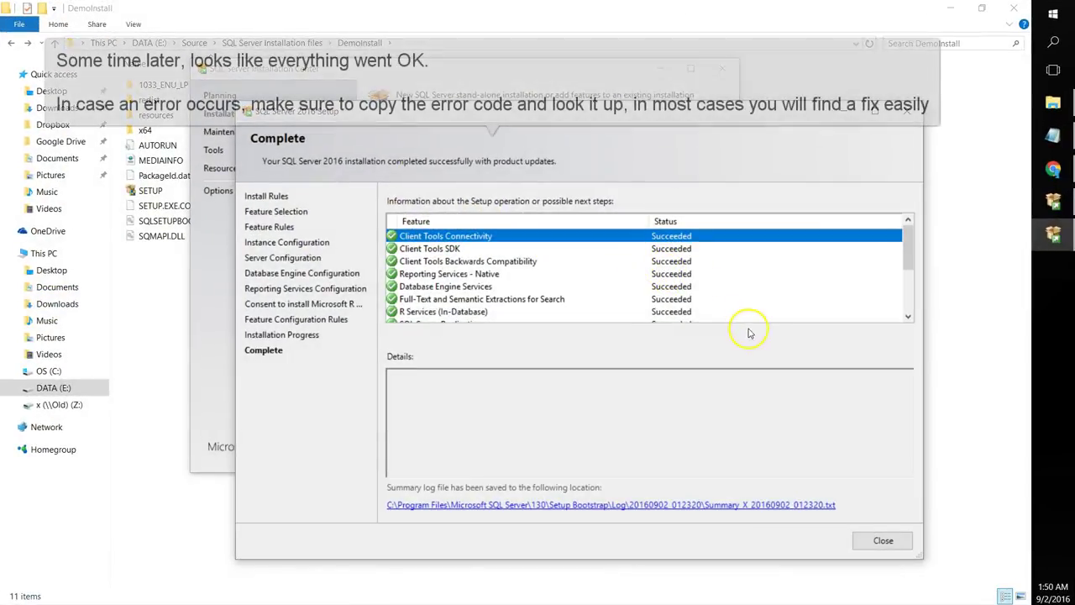
scroll(757, 263, "down", 1)
scroll(756, 263, "down", 2)
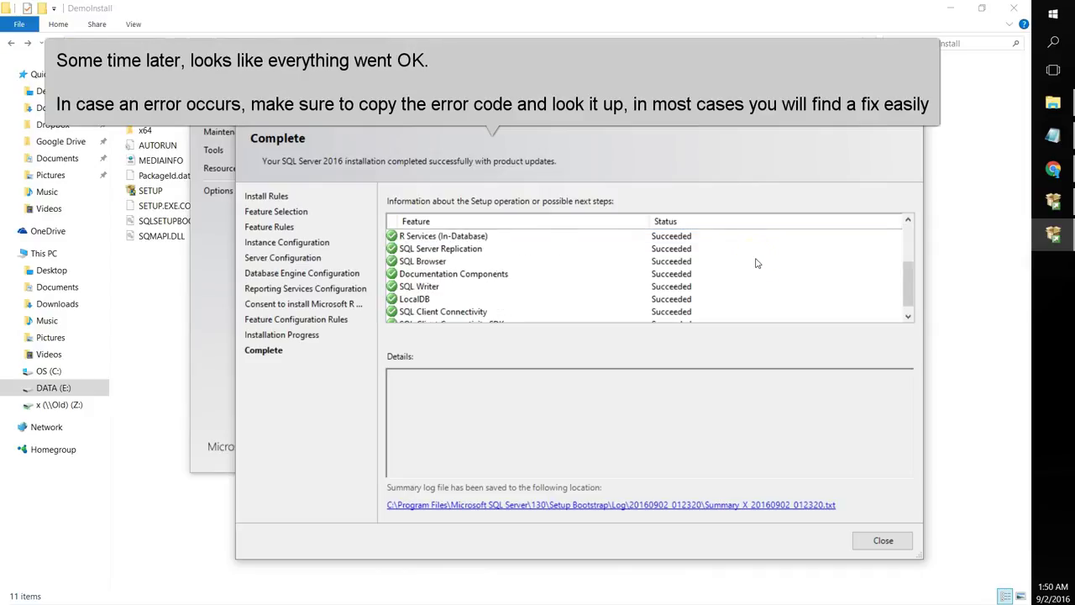
scroll(756, 262, "up", 3)
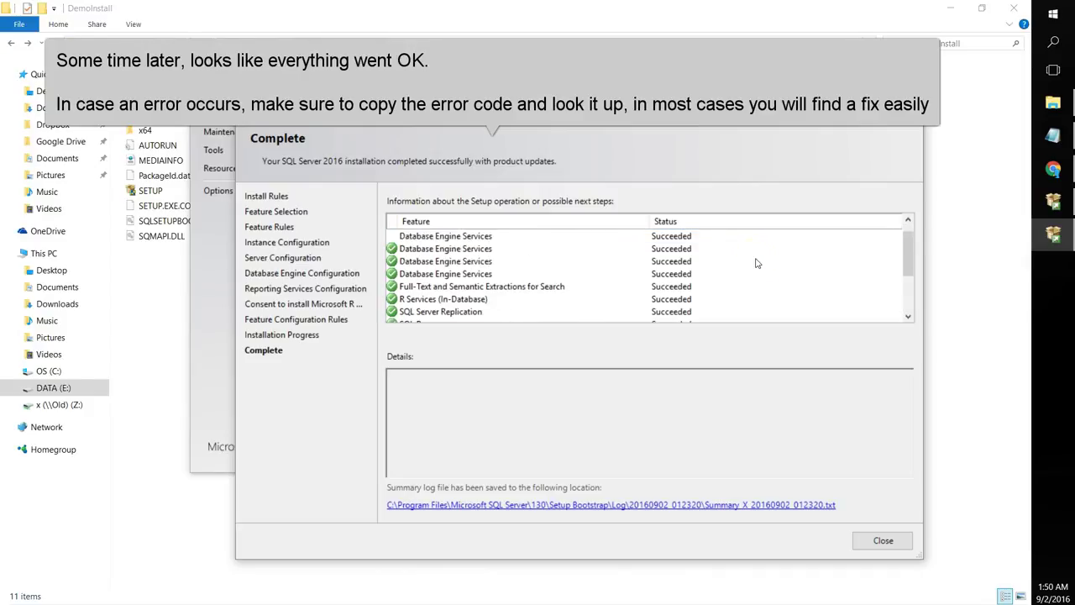
left_click(757, 236)
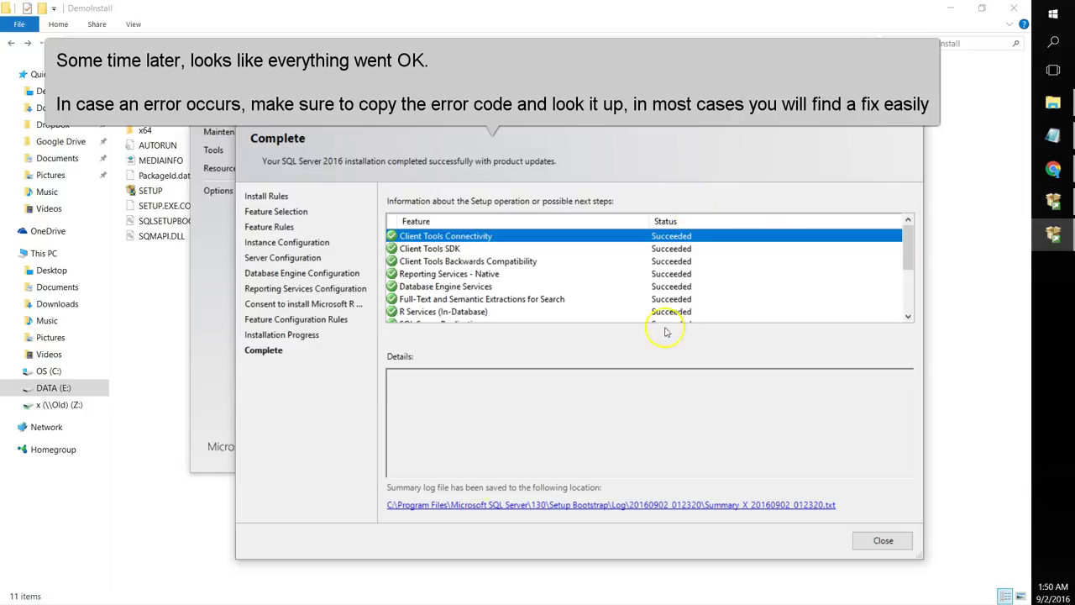
Open the setup summary log from the completion page and read through its recorded installation settings
left_click(454, 505)
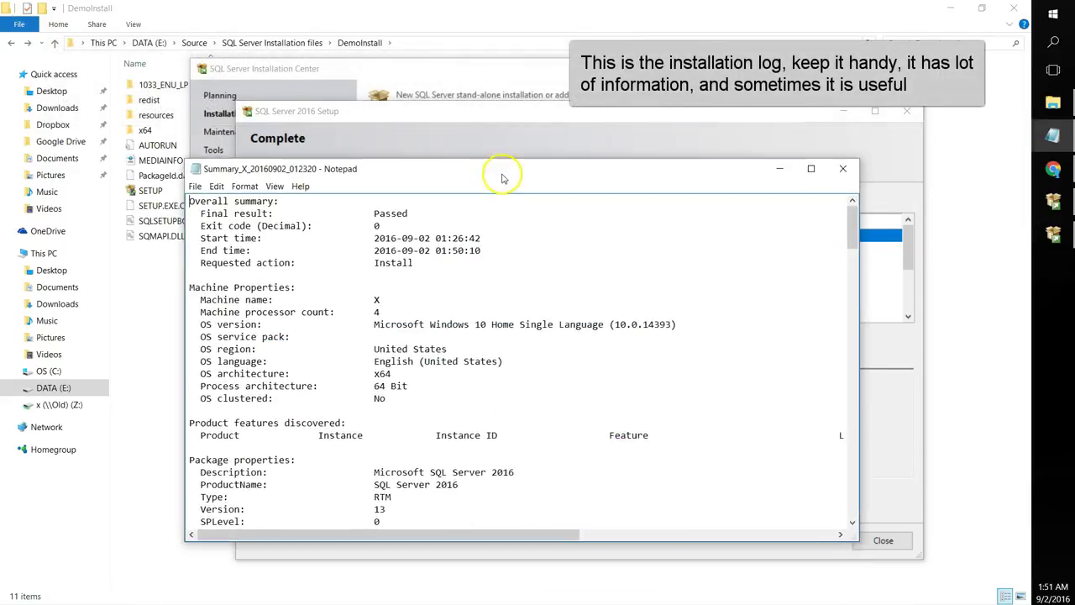
left_click_drag(499, 173, 473, 134)
scroll(379, 406, "down", 2)
scroll(379, 406, "down", 10)
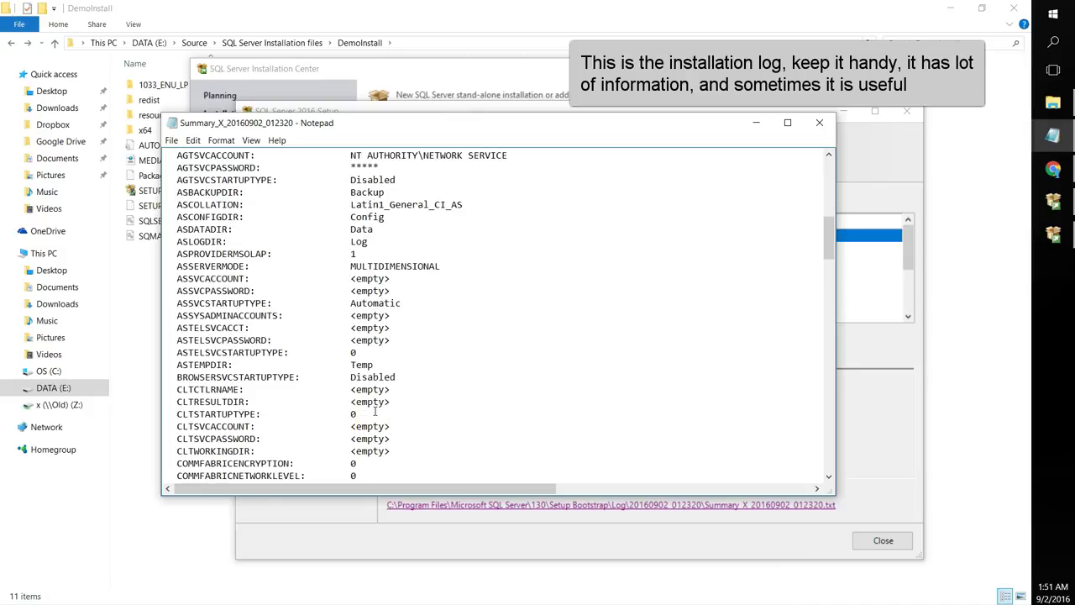
scroll(375, 410, "down", 10)
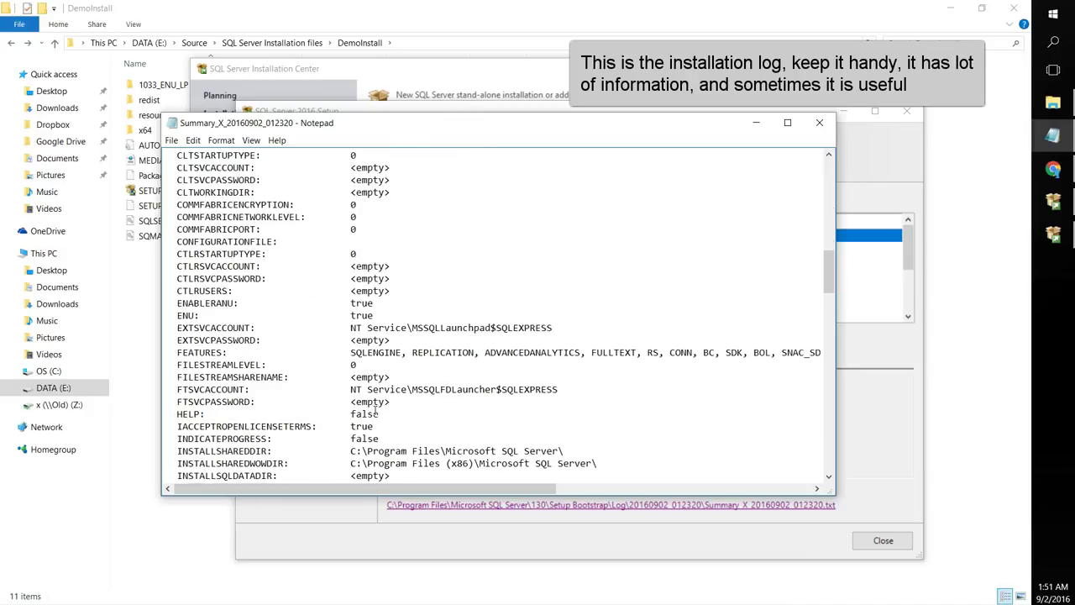
Save a copy of the summary log to the Desktop under its existing name, closing the log and the setup wizard
left_click(173, 141)
left_click(210, 194)
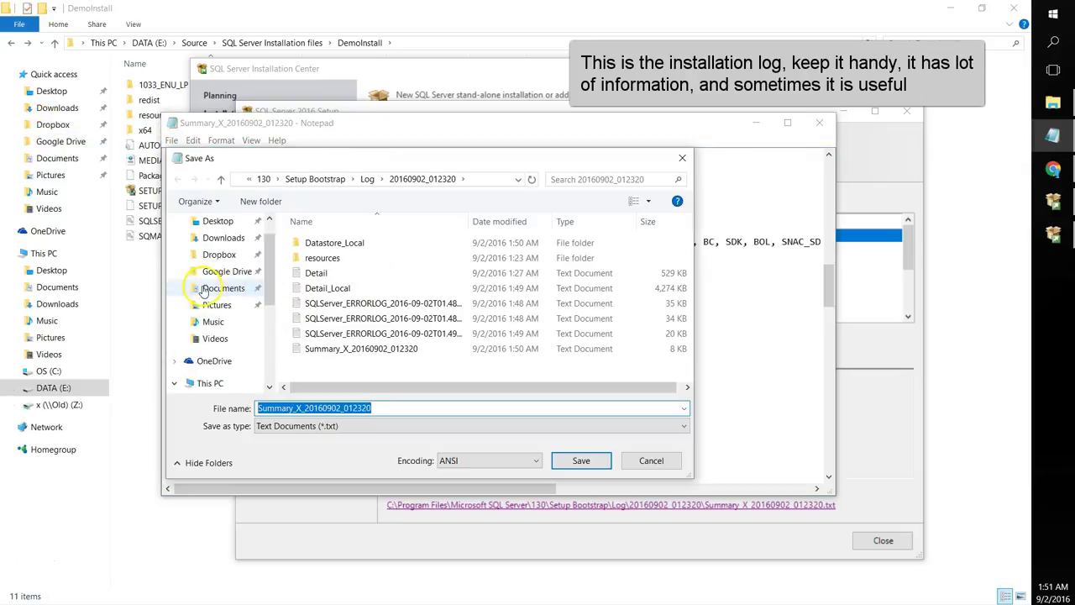
left_click(218, 221)
left_click(581, 460)
key("alt+F4")
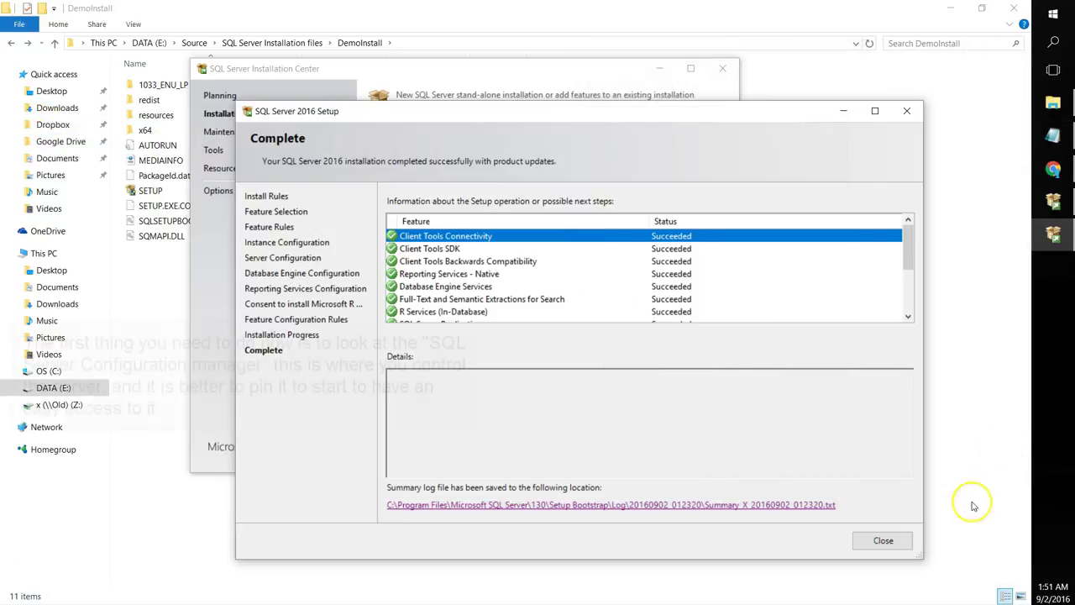
left_click(883, 542)
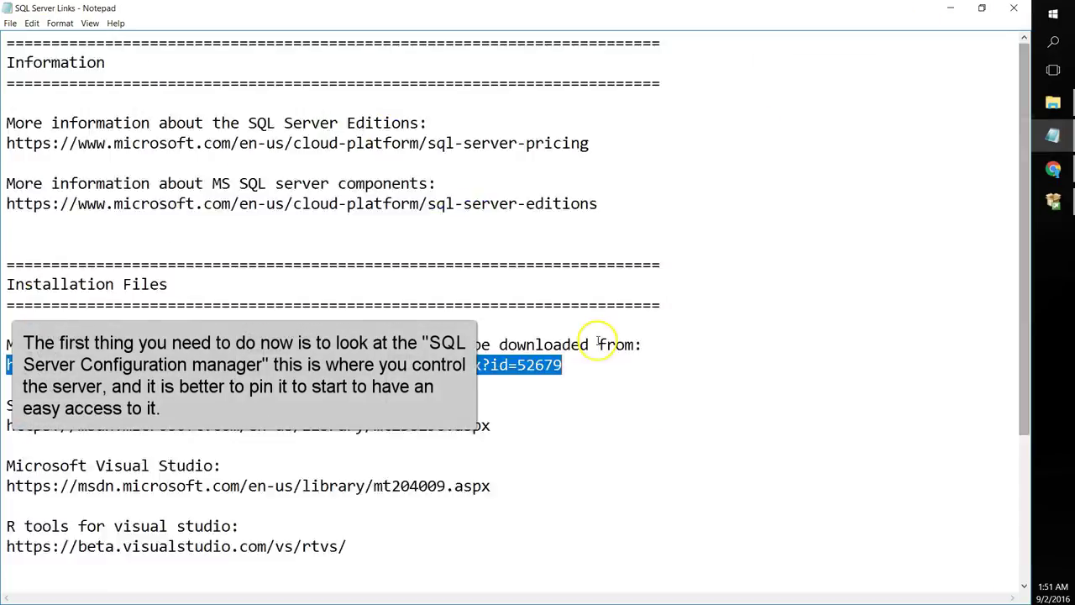
scroll(599, 356, "down", 4)
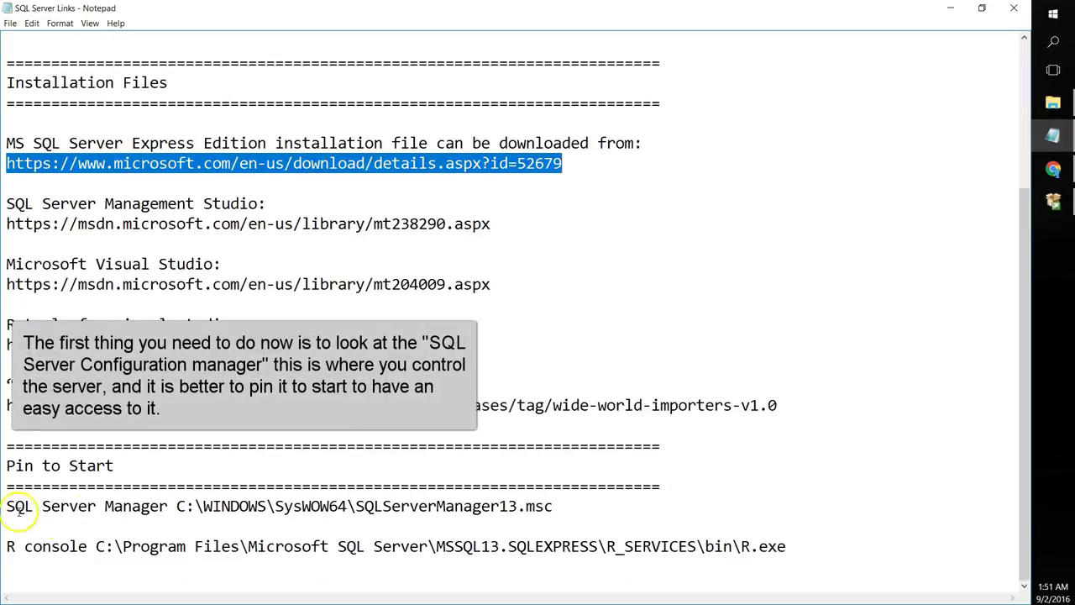
left_click(1053, 14)
type("sql server con")
key("BackSpace")
key("BackSpace")
key("BackSpace")
key("BackSpace")
key("BackSpace")
key("BackSpace")
key("BackSpace")
key("BackSpace")
key("BackSpace")
key("BackSpace")
key("BackSpace")
key("BackSpace")
key("BackSpace")
key("BackSpace")
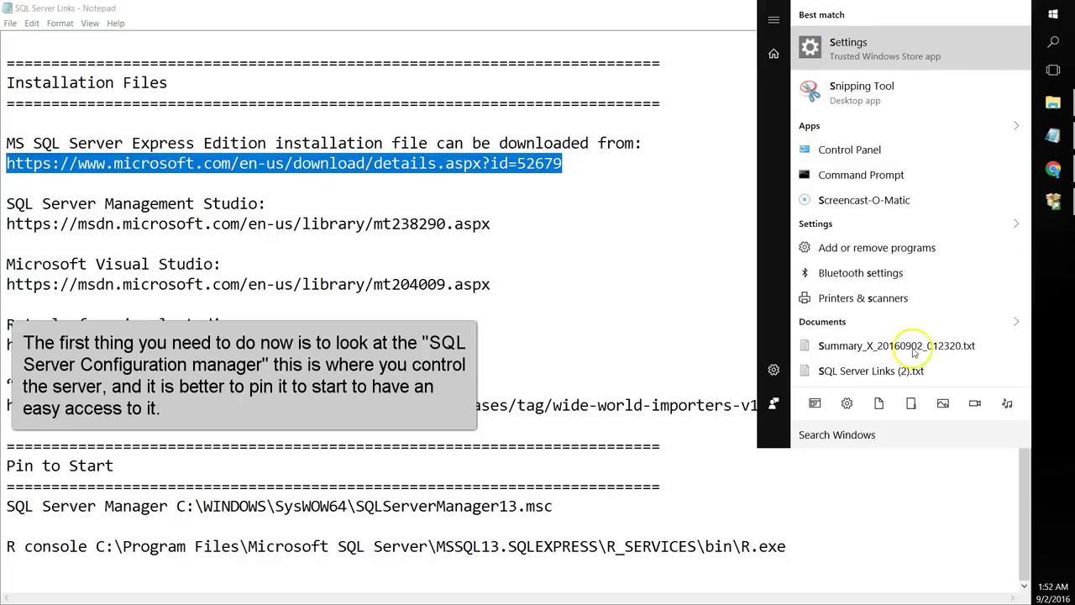
key("Escape")
Pin SQL Server 2016 Configuration Manager from the Microsoft SQL Server 2016 program group to Start
key("super")
left_click(980, 288)
left_click(992, 209)
left_click(945, 236)
scroll(964, 363, "down", 1)
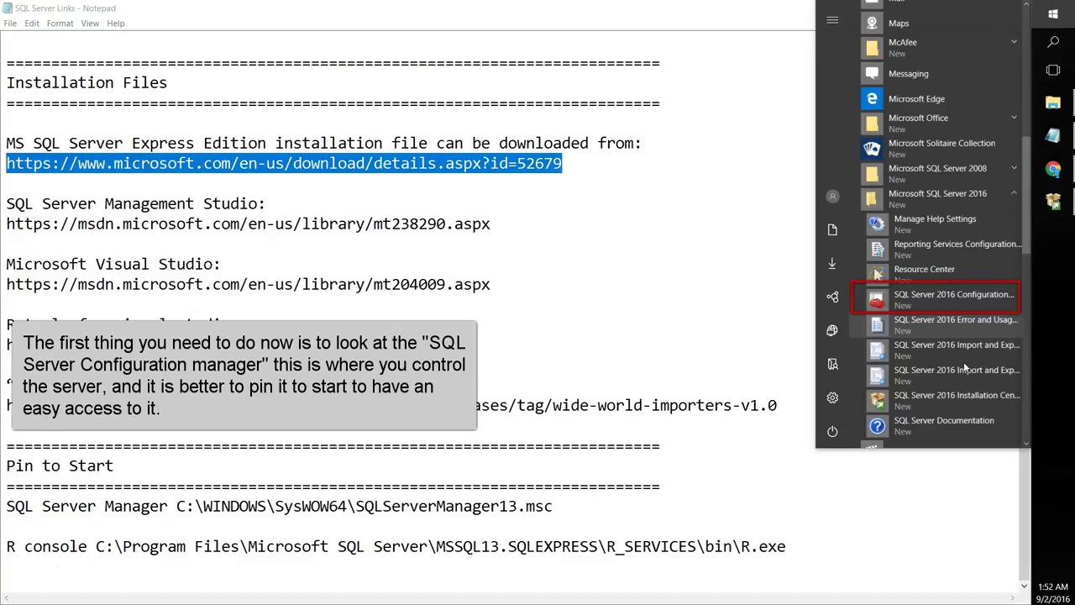
scroll(965, 368, "down", 1)
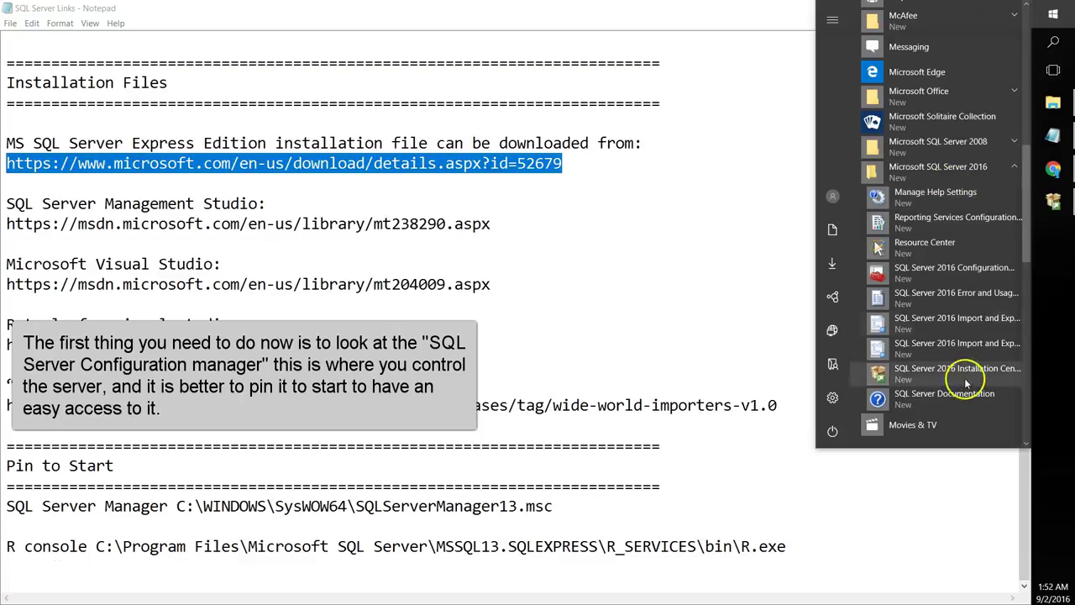
right_click(899, 273)
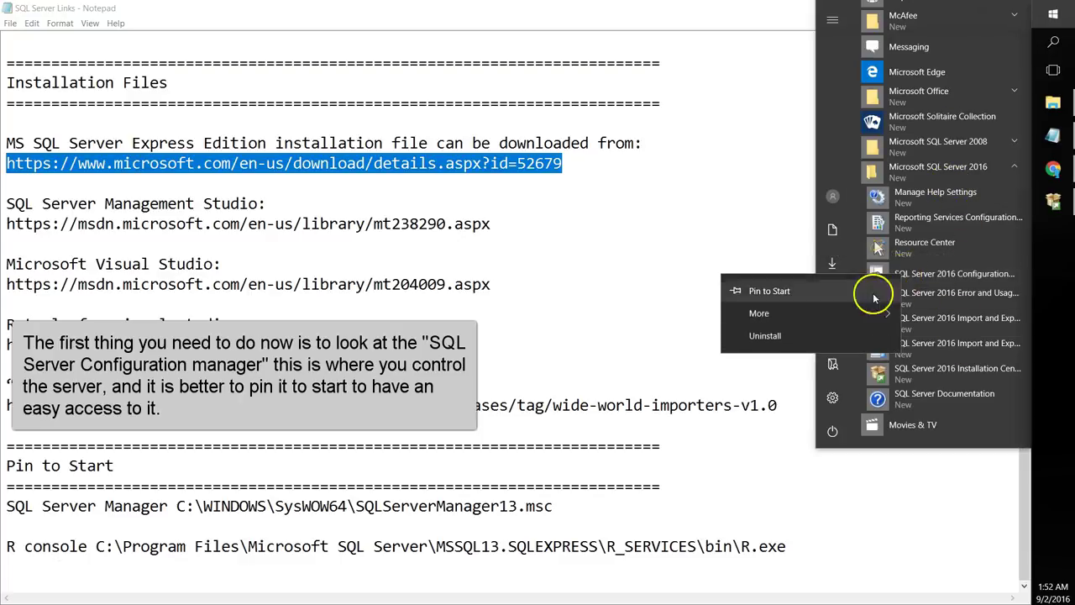
left_click(744, 283)
key("Escape")
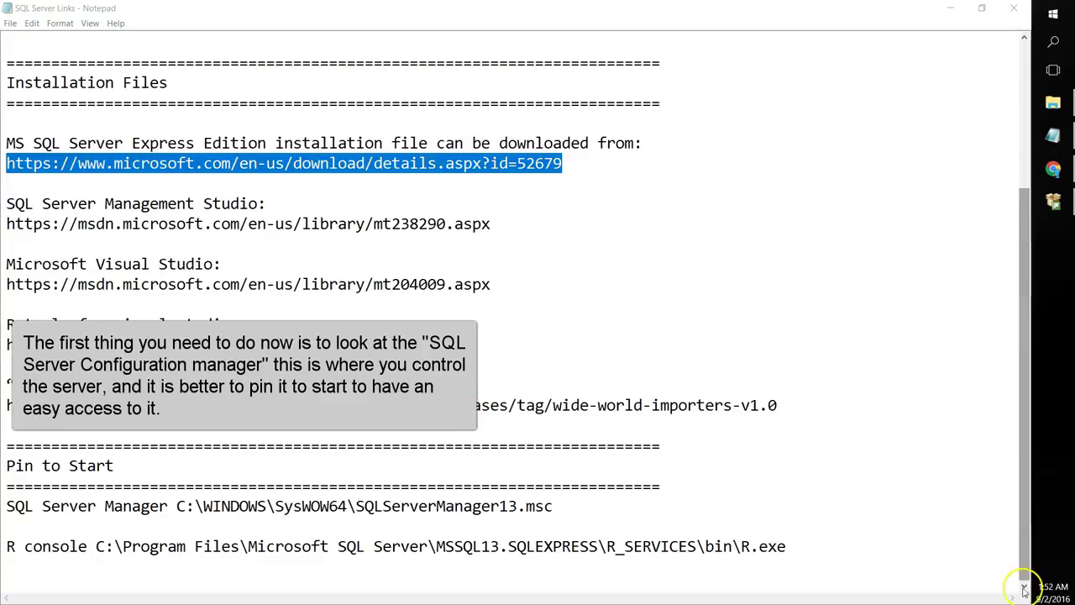
List the SQL Server Services in Configuration Manager with a wider Name column and examine the Browser, SQLEXPRESS server and Agent services
left_click(251, 138)
left_click_drag(840, 247, 956, 241)
left_click_drag(461, 123, 509, 123)
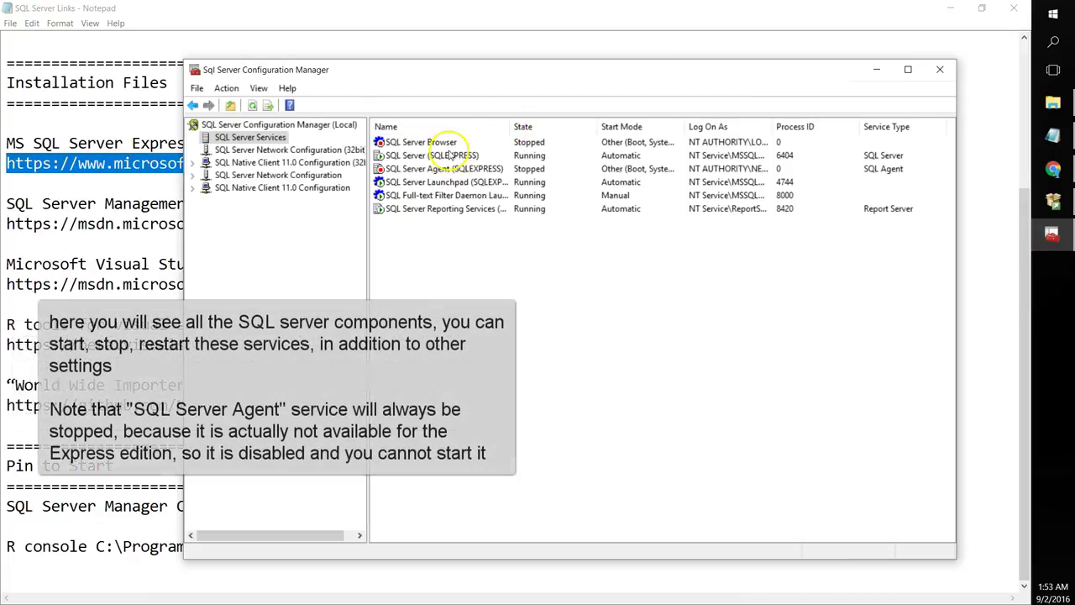
left_click(483, 143)
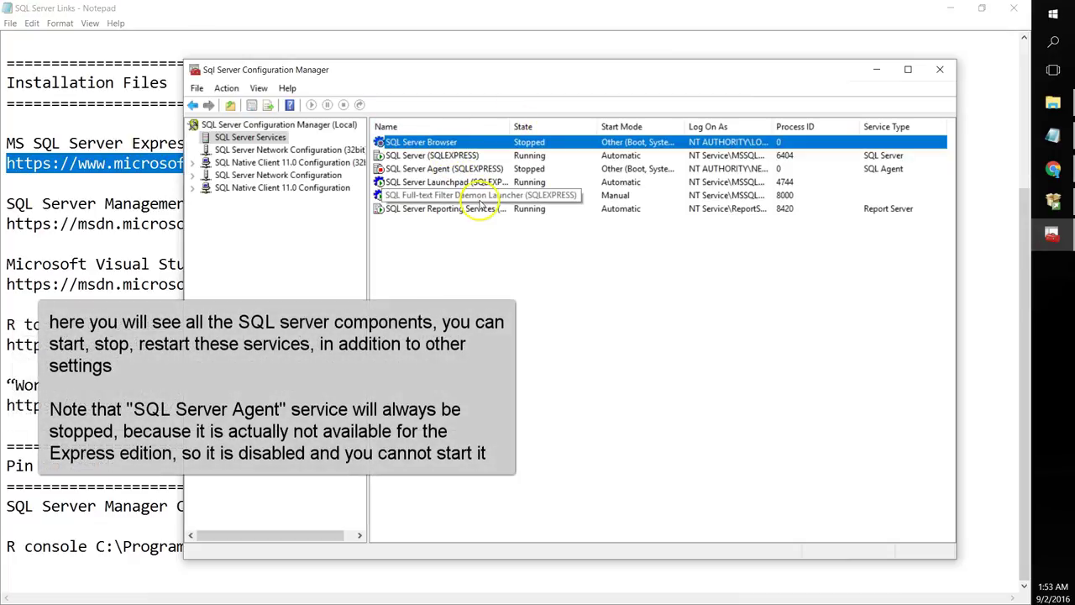
left_click(435, 155)
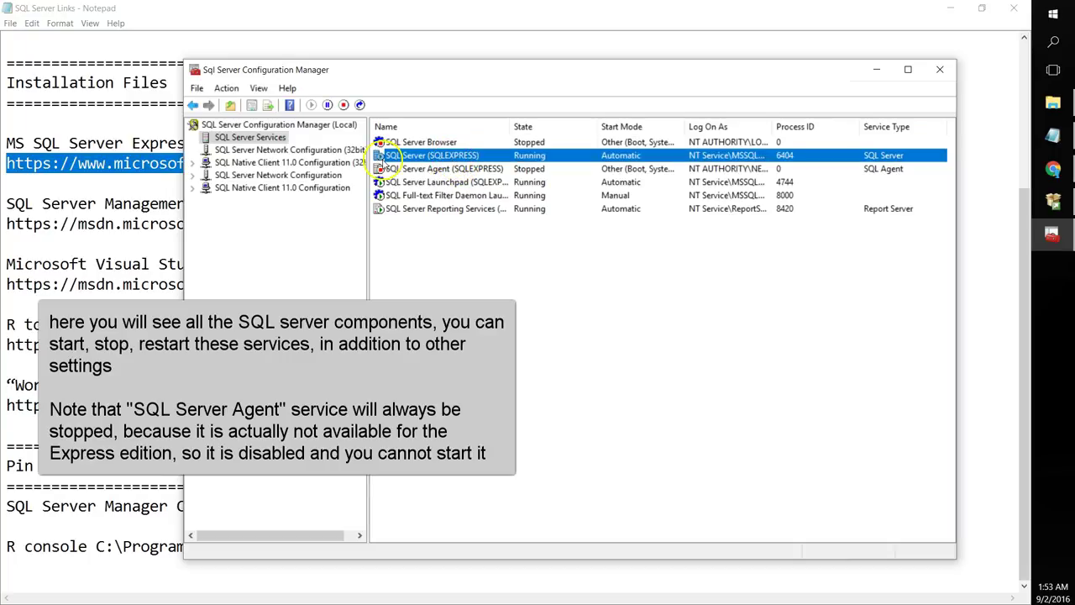
left_click(436, 169)
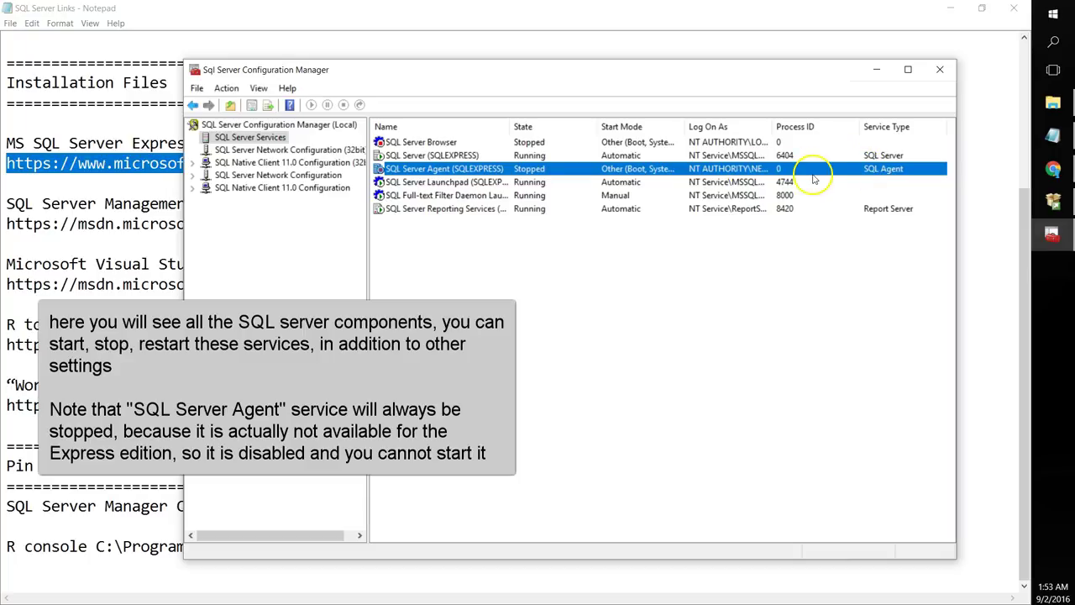
left_click(533, 142)
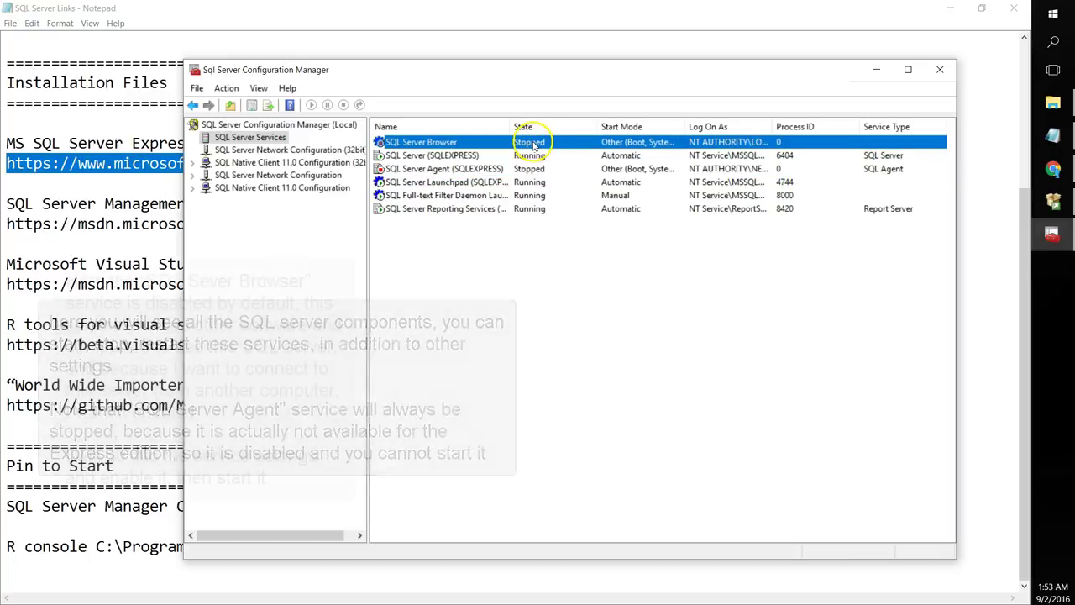
left_click(485, 281)
left_click_drag(509, 126, 545, 126)
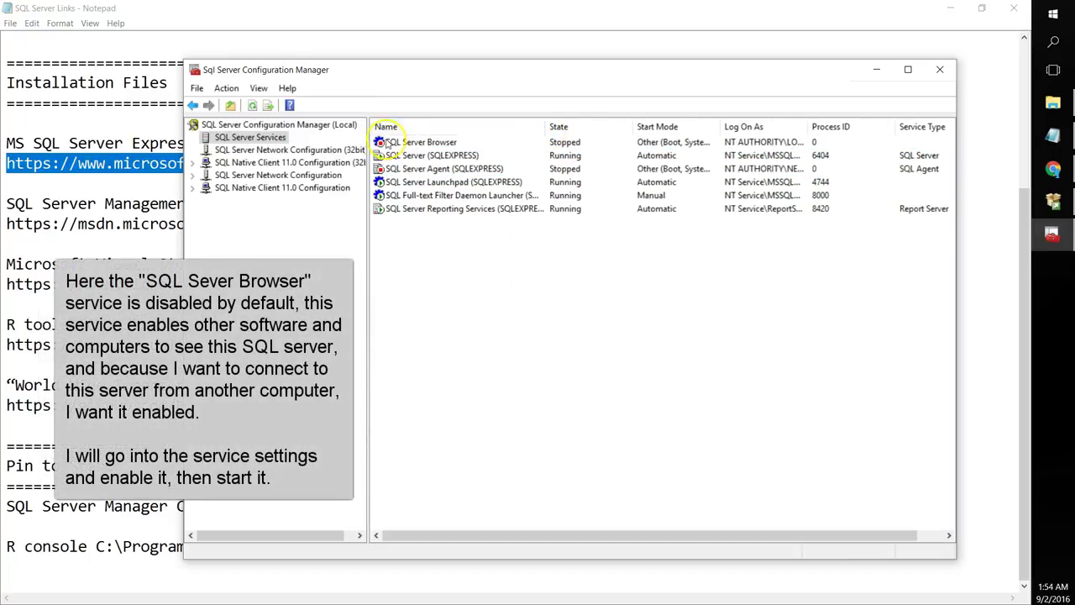
Set the start mode of the SQL Server Browser service to Automatic in its properties
left_click_drag(453, 74, 372, 76)
left_click(627, 148)
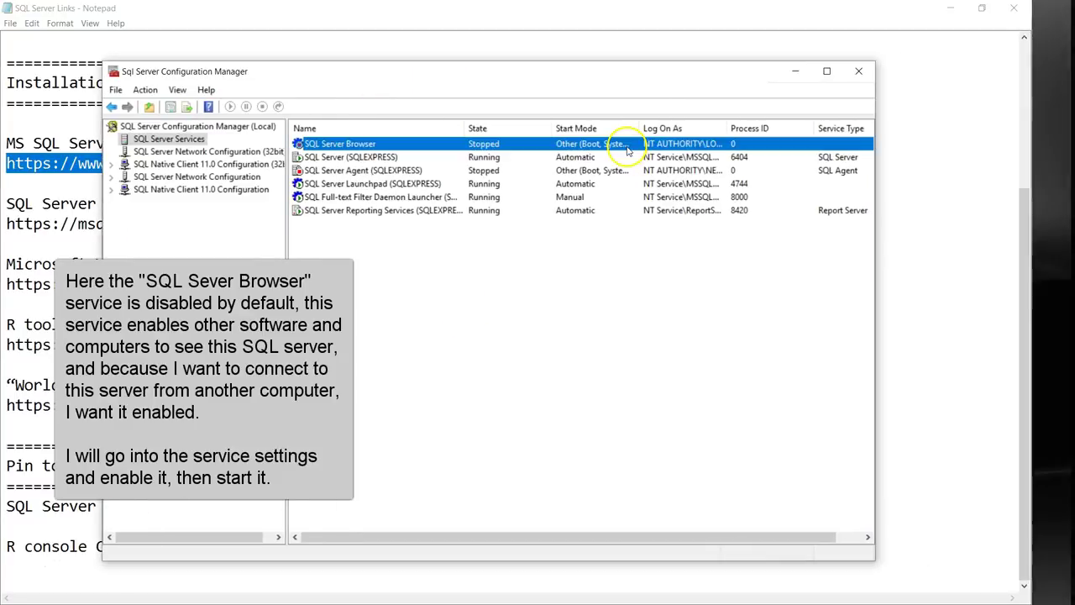
right_click(627, 149)
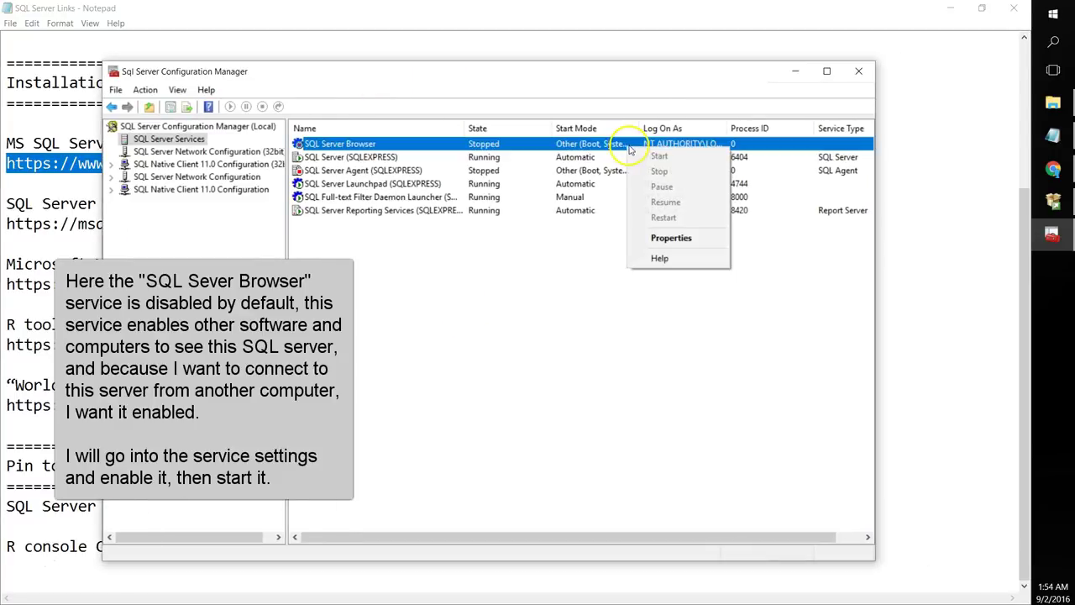
left_click(663, 239)
left_click(671, 157)
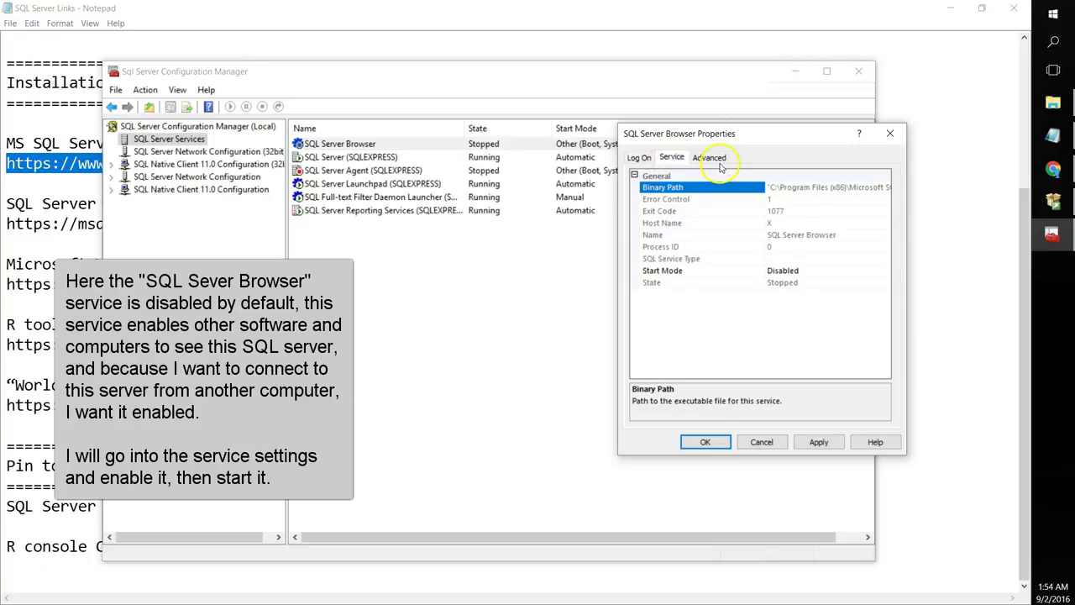
left_click_drag(792, 284, 822, 286)
left_click(828, 270)
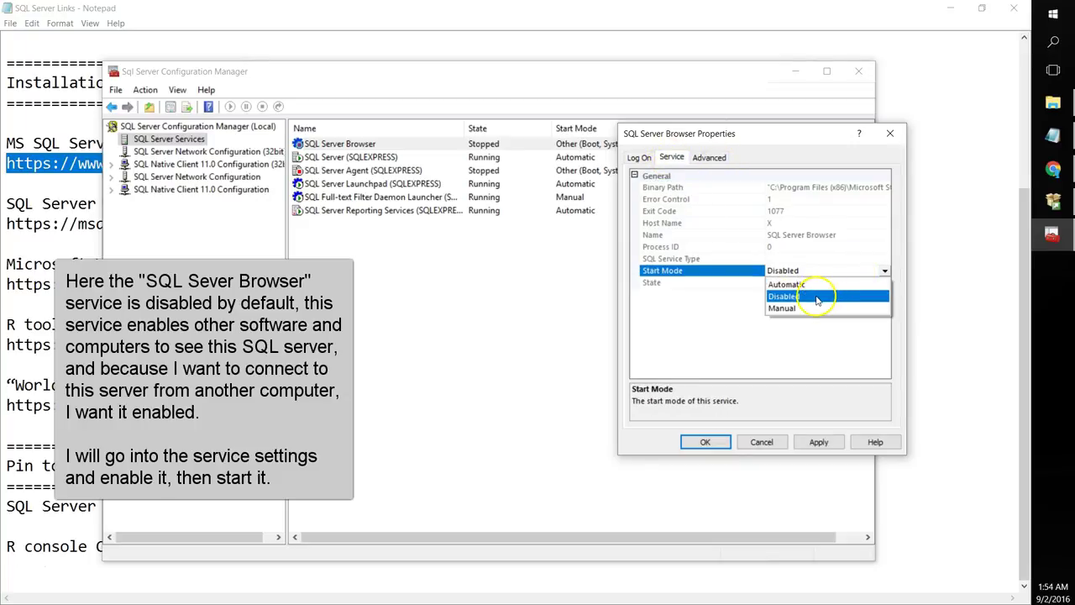
left_click(808, 289)
Apply the changed properties of the SQL Server Browser service, start the service and close its properties
left_click(639, 157)
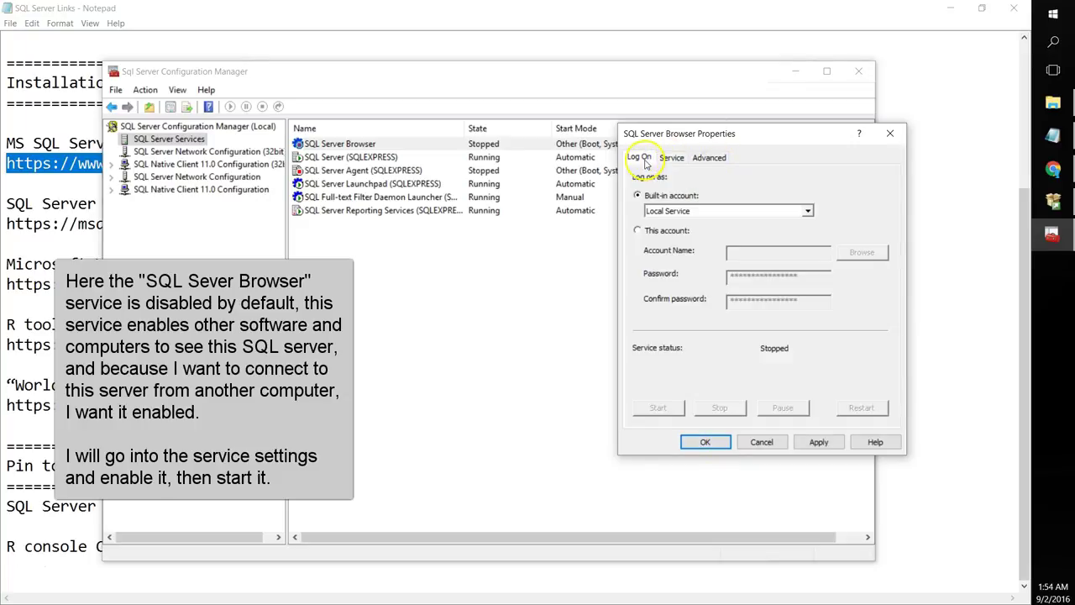
left_click(822, 445)
left_click(658, 407)
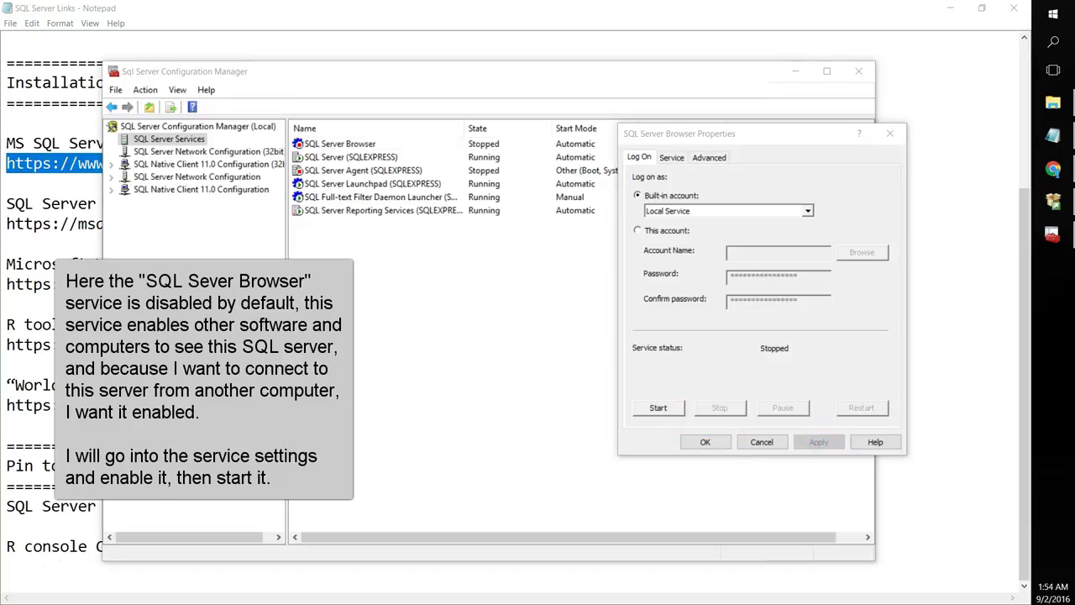
left_click(705, 443)
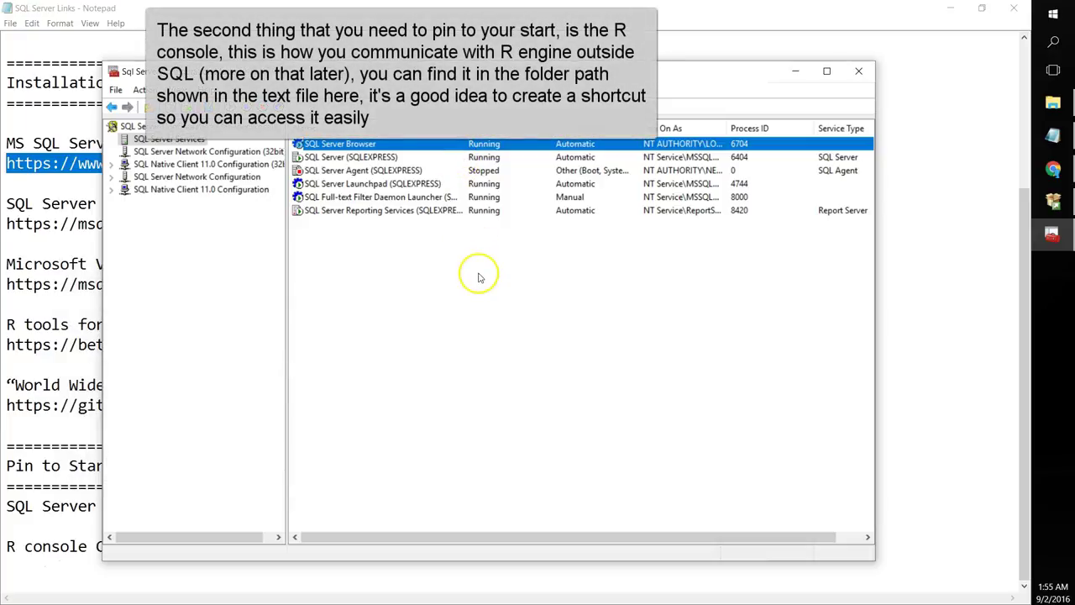
Copy the R console folder path, without R.exe, from the SQL Server Links notes
left_click(1055, 134)
mouse_move(95, 548)
left_mouse_down()
mouse_move(21, 555)
mouse_move(786, 548)
mouse_move(99, 552)
left_mouse_up()
right_click(716, 546)
right_click(126, 549)
left_click(181, 429)
Go to C:\Program Files\Microsoft SQL Server\MSSQL13.SQLEXPRESS\R_SERVICES\bin\ in a new File Explorer window
right_click(1056, 104)
left_click(874, 475)
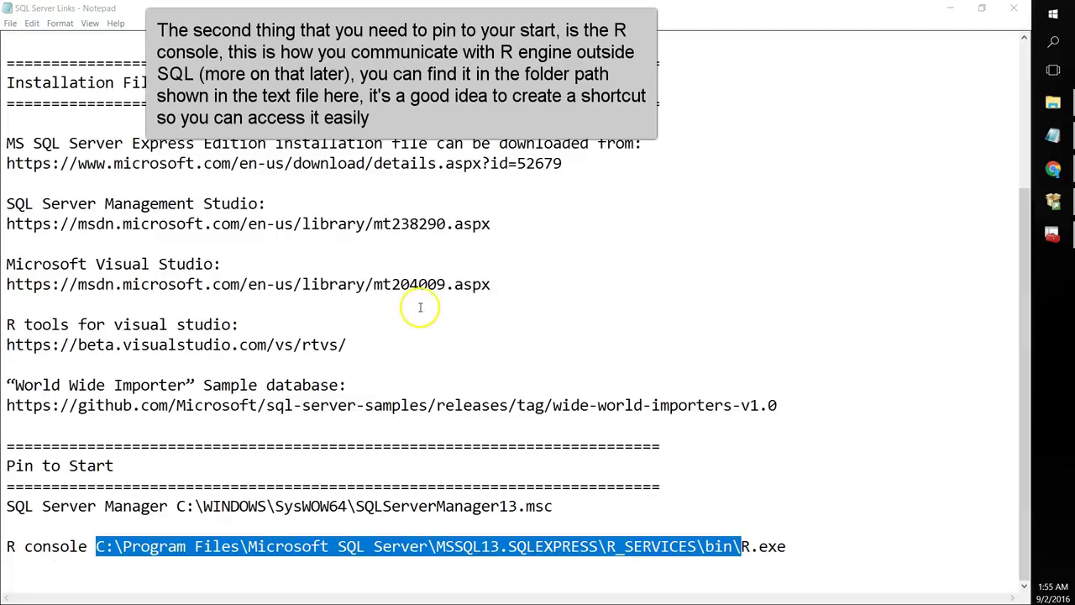
left_click(305, 207)
key("ctrl+v")
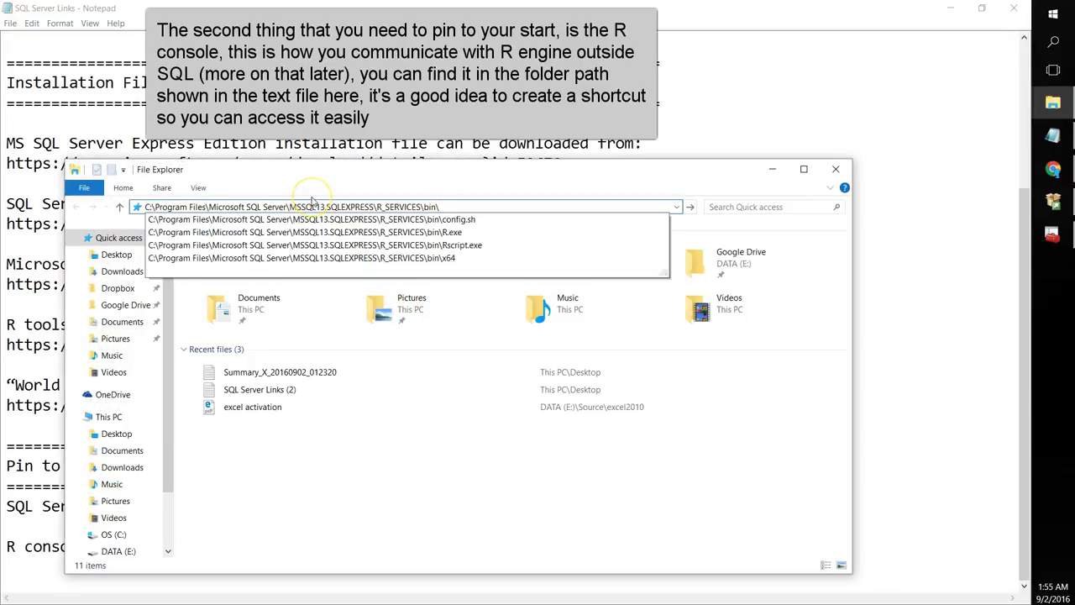
key("Return")
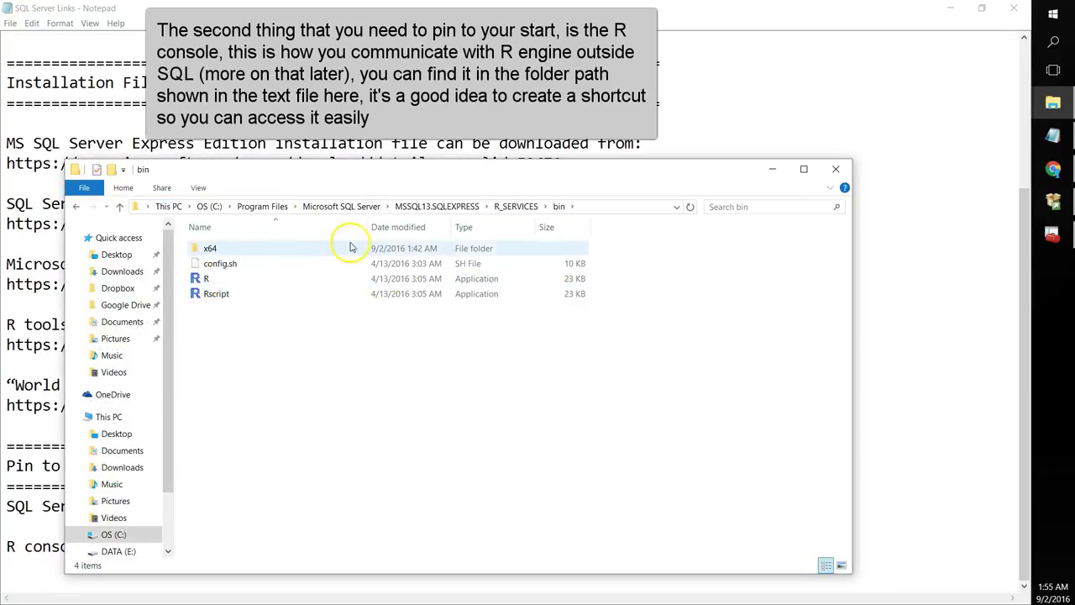
Widen the Name column of the bin folder, move the window up and launch the R application
left_click_drag(369, 227, 447, 225)
left_click_drag(421, 174, 420, 97)
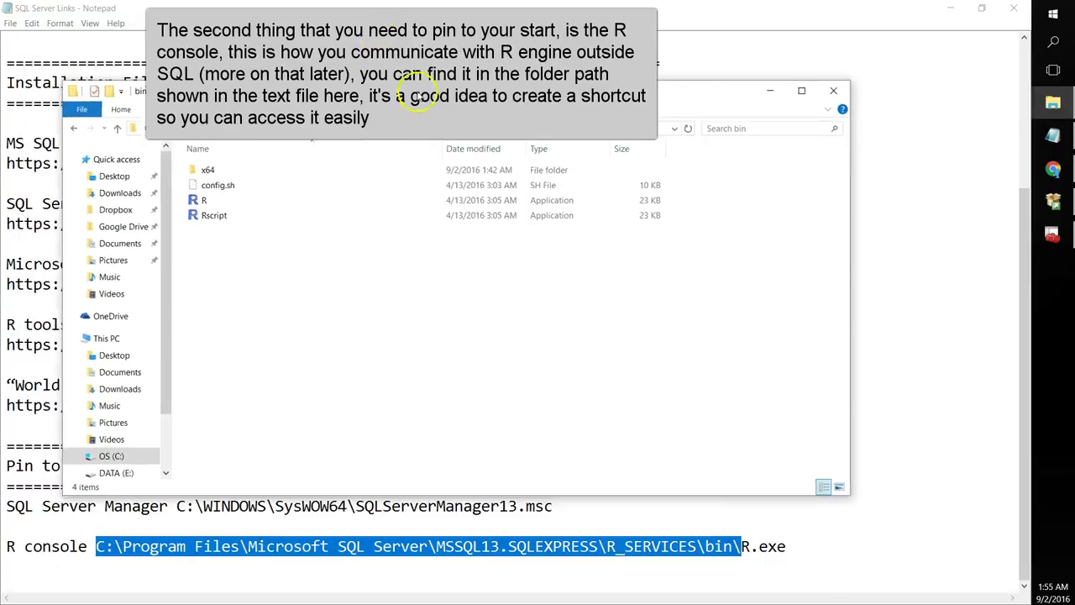
left_click(204, 204)
double_click(204, 207)
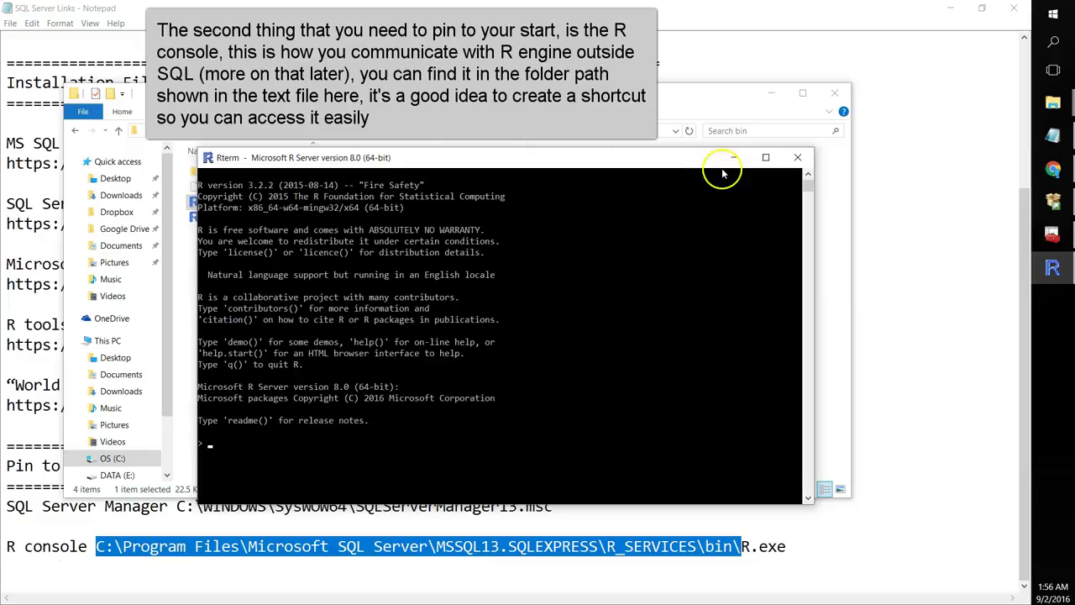
Close the R console, pin the R application from the bin folder to Start and check the Start menu for it
left_click(797, 157)
right_click(216, 207)
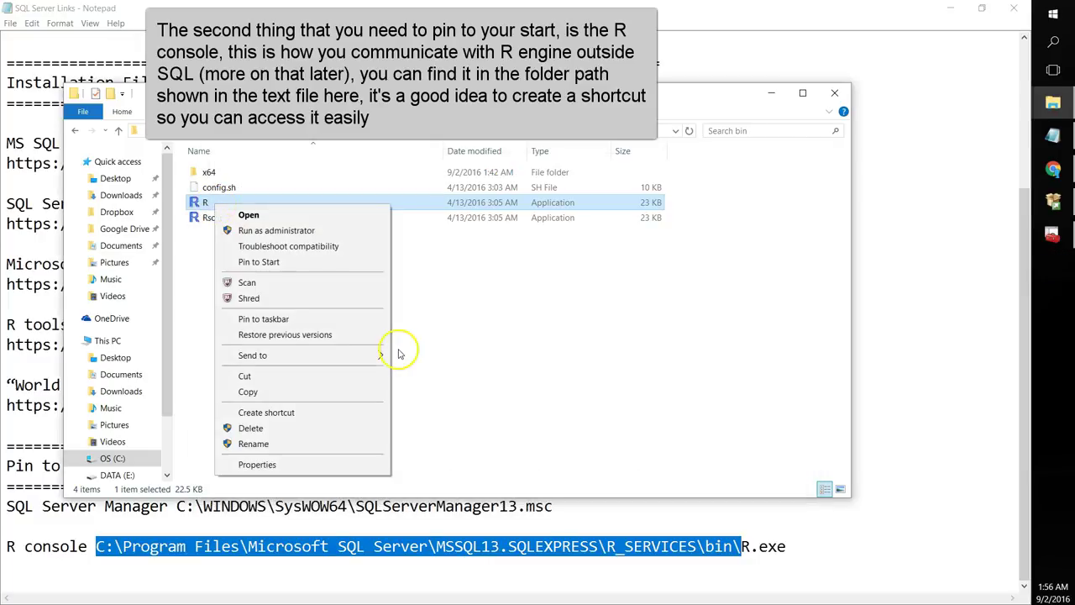
left_click(284, 264)
key("super")
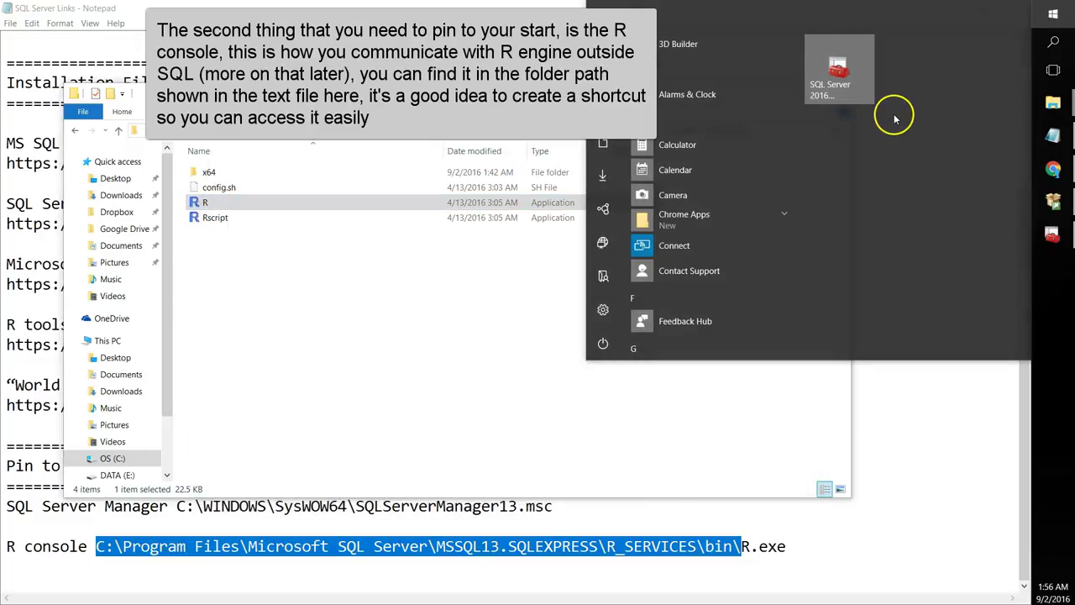
left_click(1061, 10)
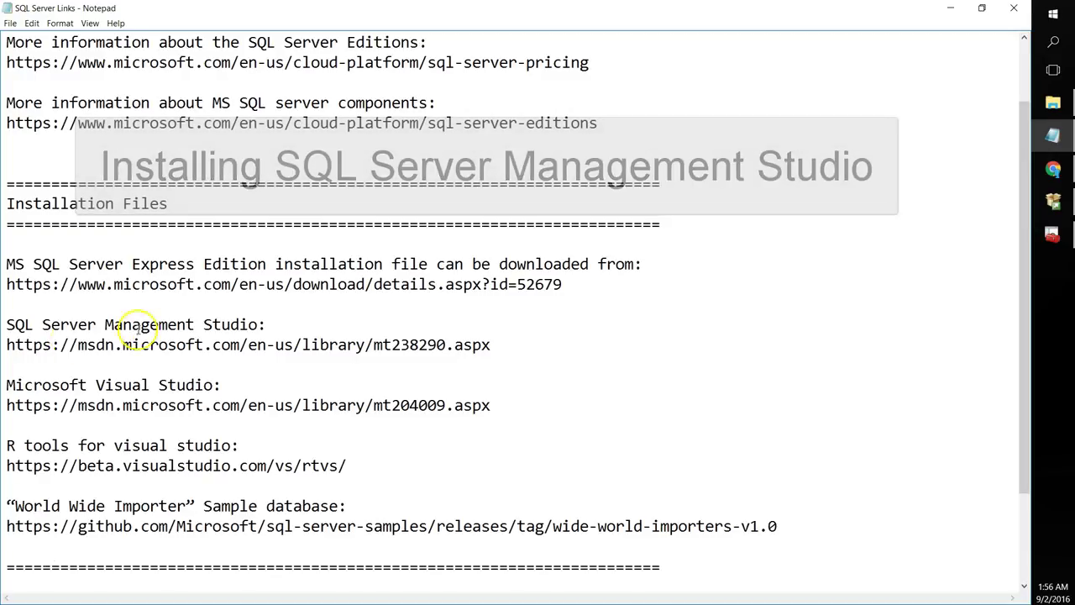
Highlight the SQL Server Management Studio link in the notes, switch to Chrome and start downloading SSMS-Setup-ENU.exe from the SSMS page
left_click_drag(7, 344, 14, 324)
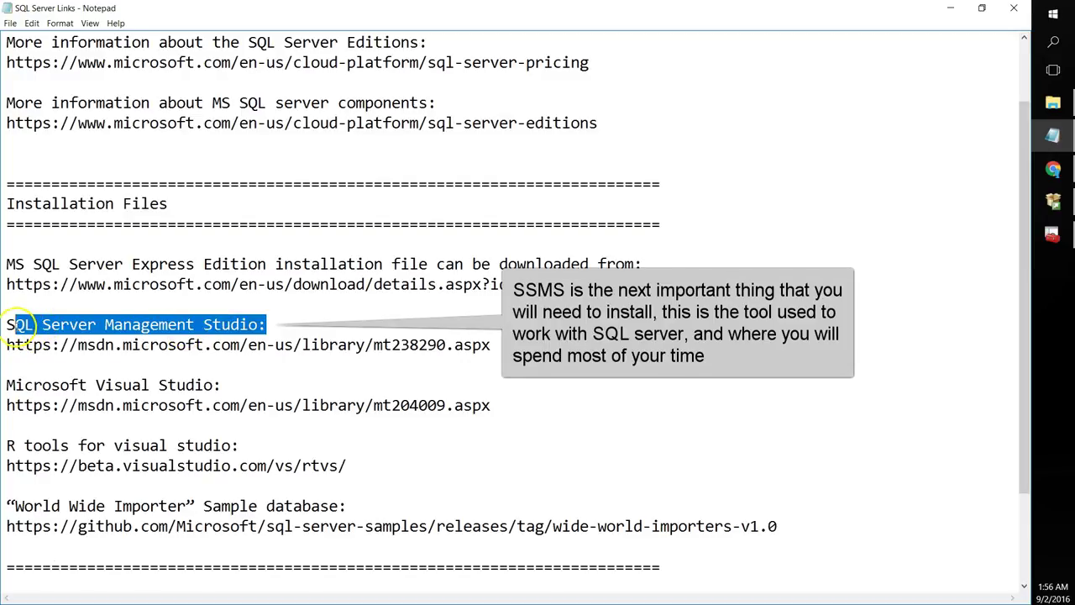
left_click_drag(494, 344, 7, 347)
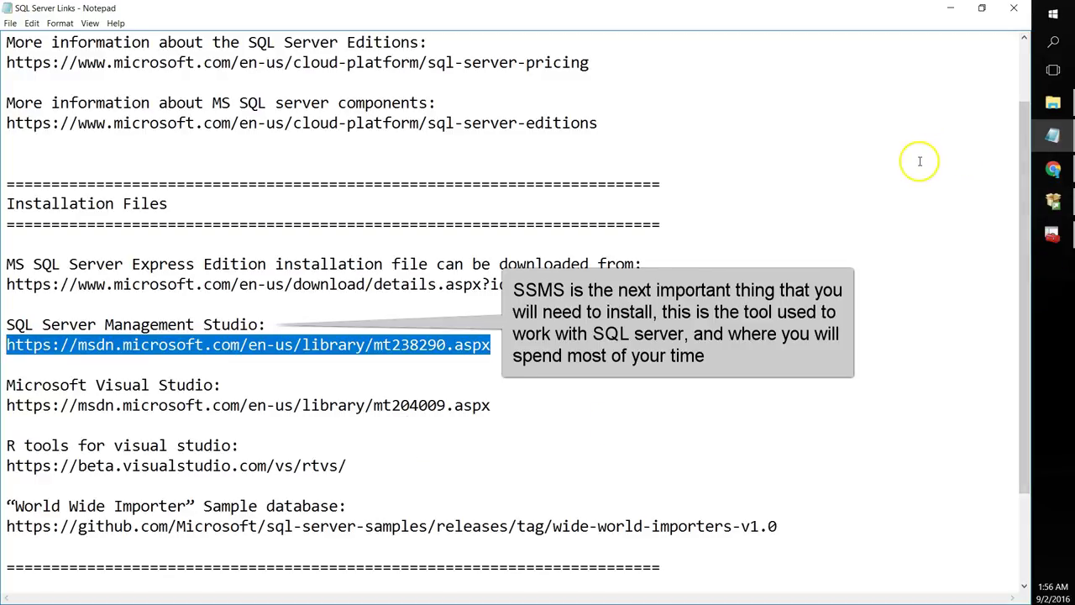
left_click(1053, 169)
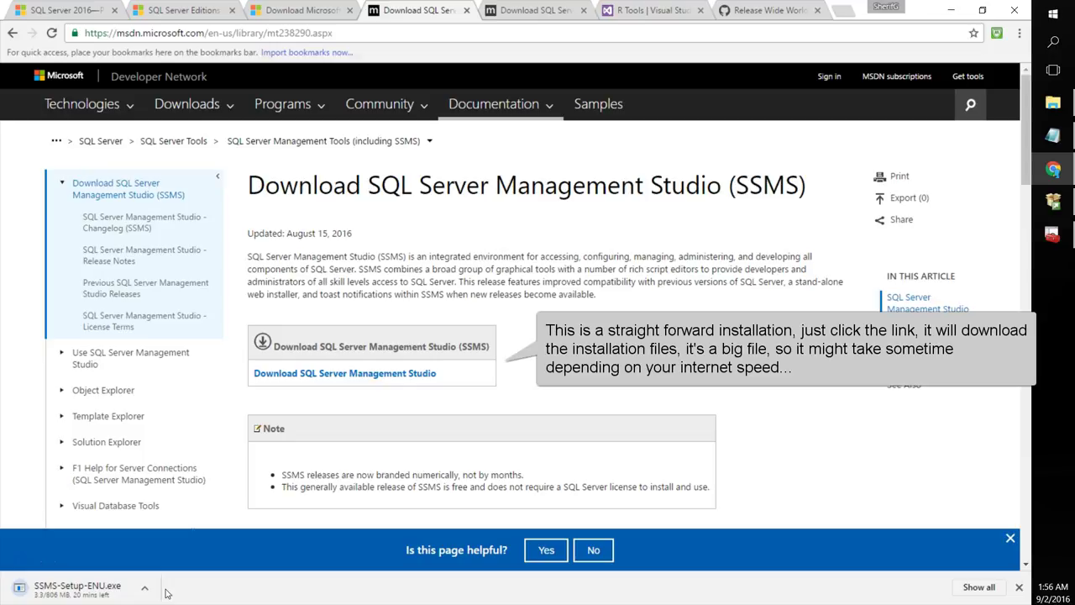
left_click(84, 596)
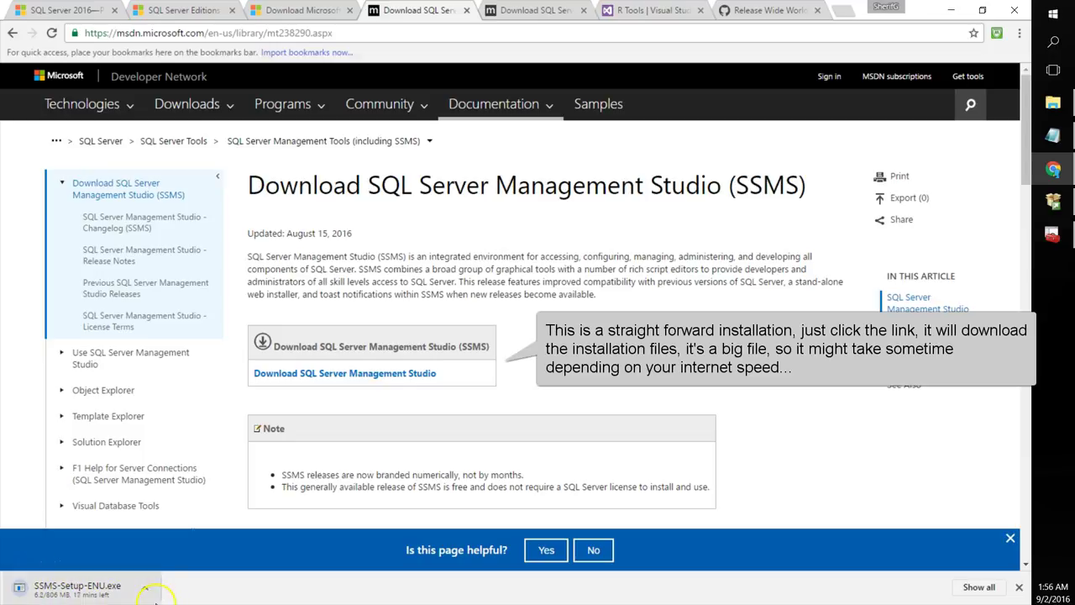